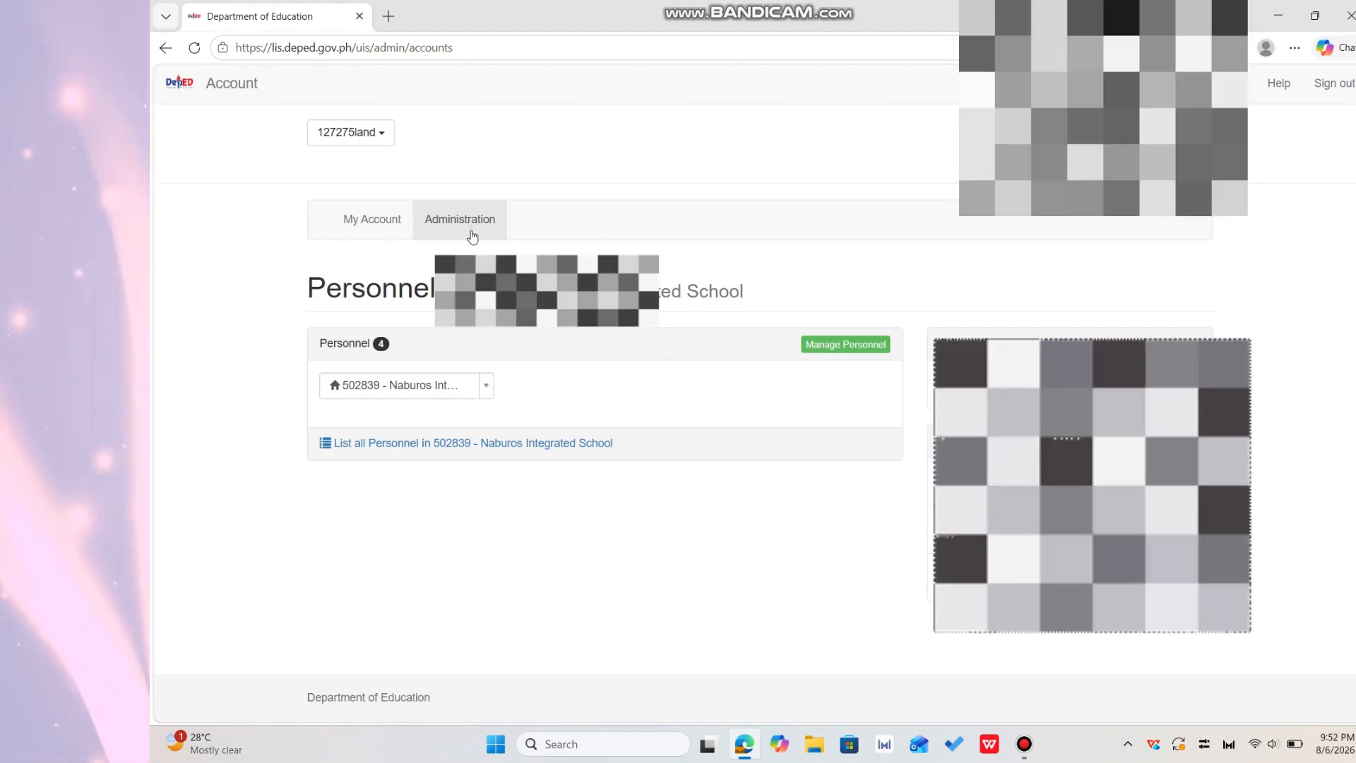
# Open the personnel management lookup for the school and search for a record by the employee's TIN
pyautogui.click(851, 346)
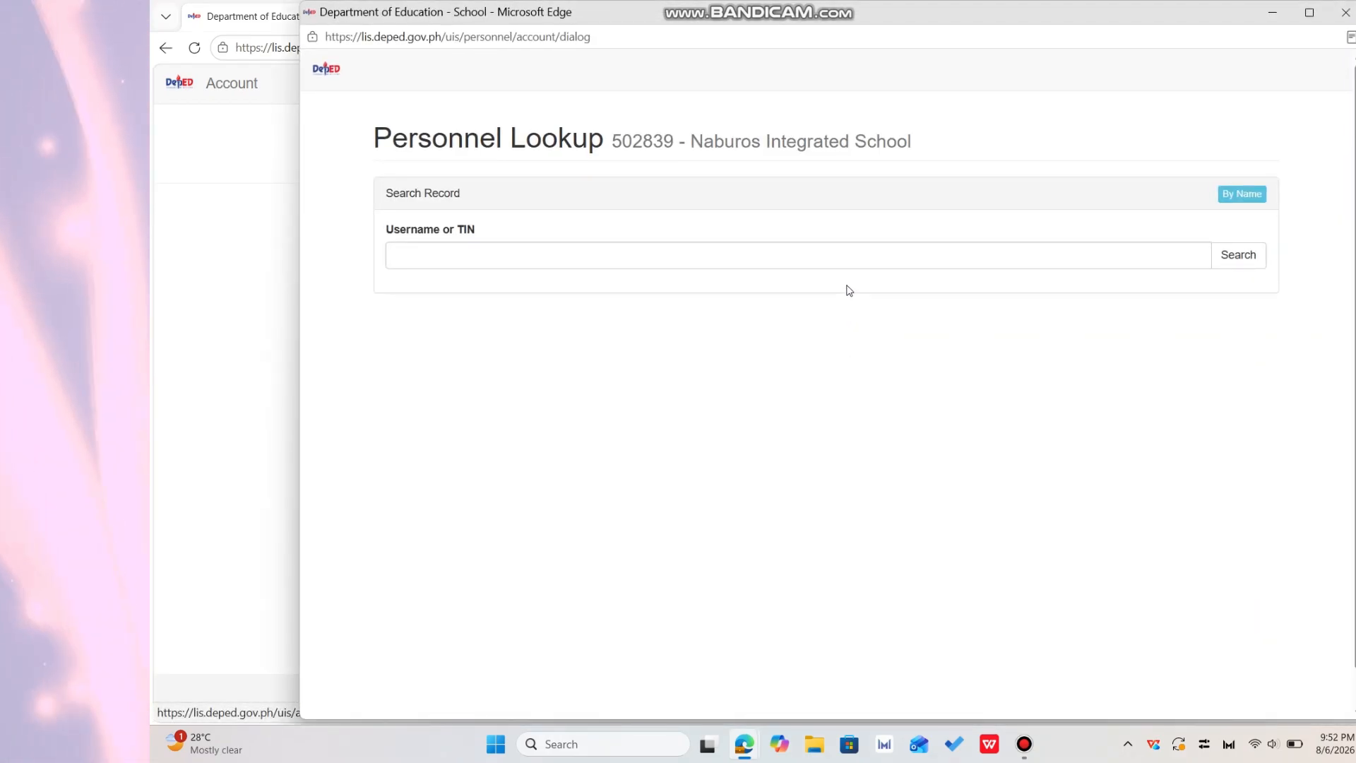
pyautogui.click(966, 257)
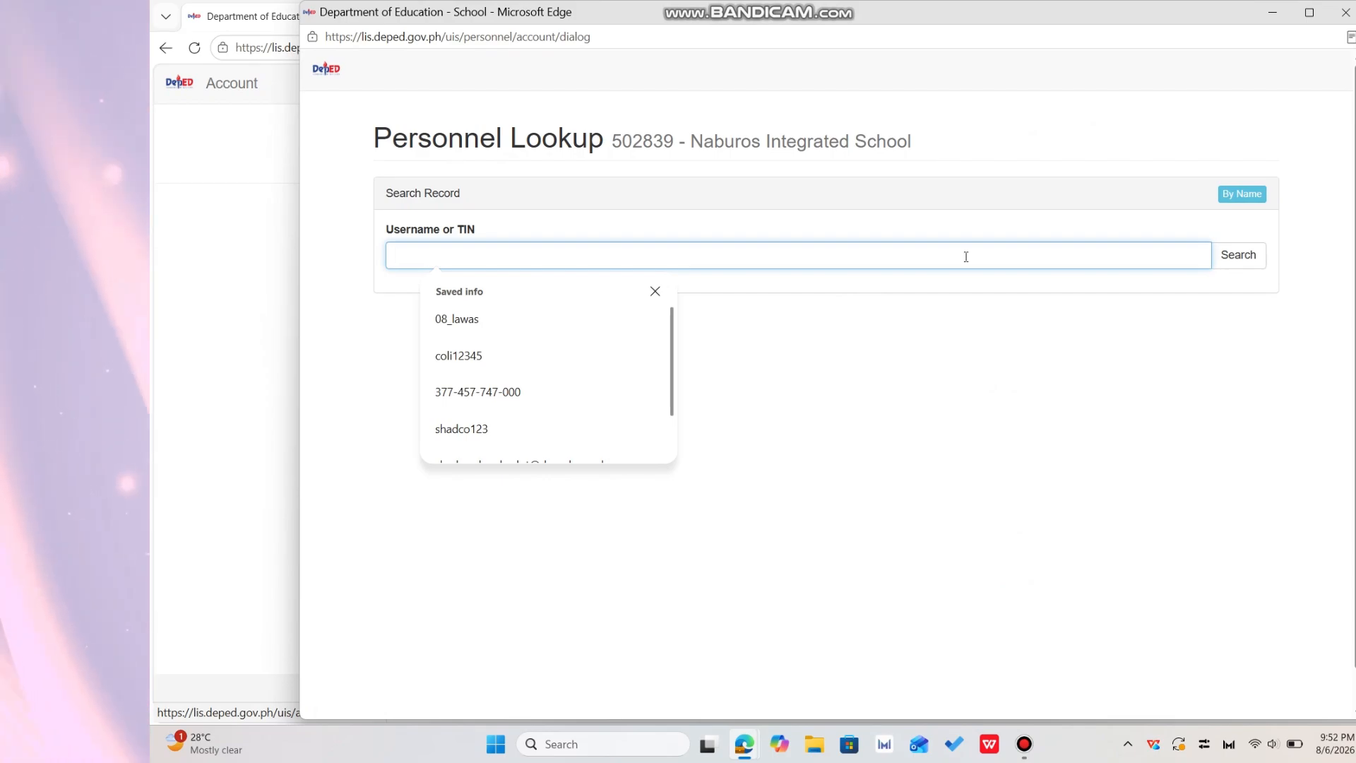
pyautogui.write('7')
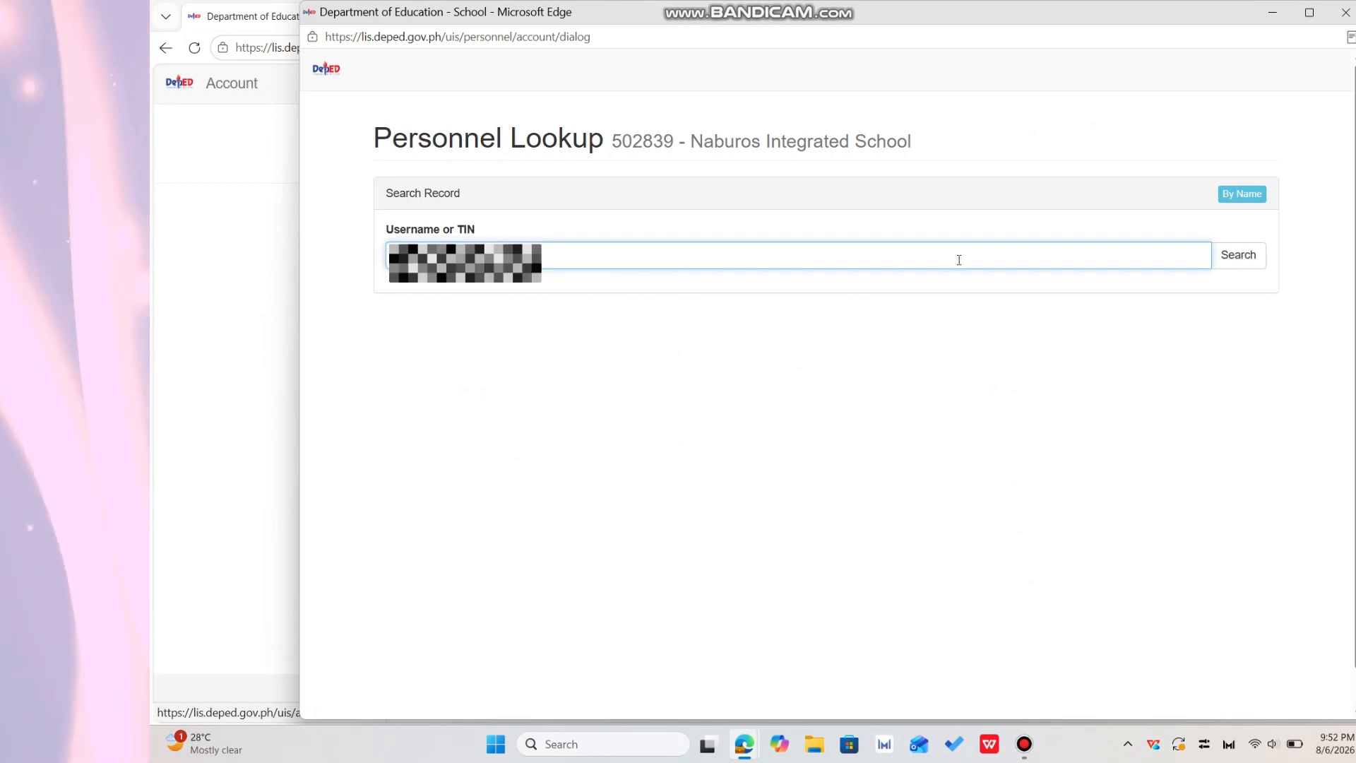
pyautogui.click(1246, 266)
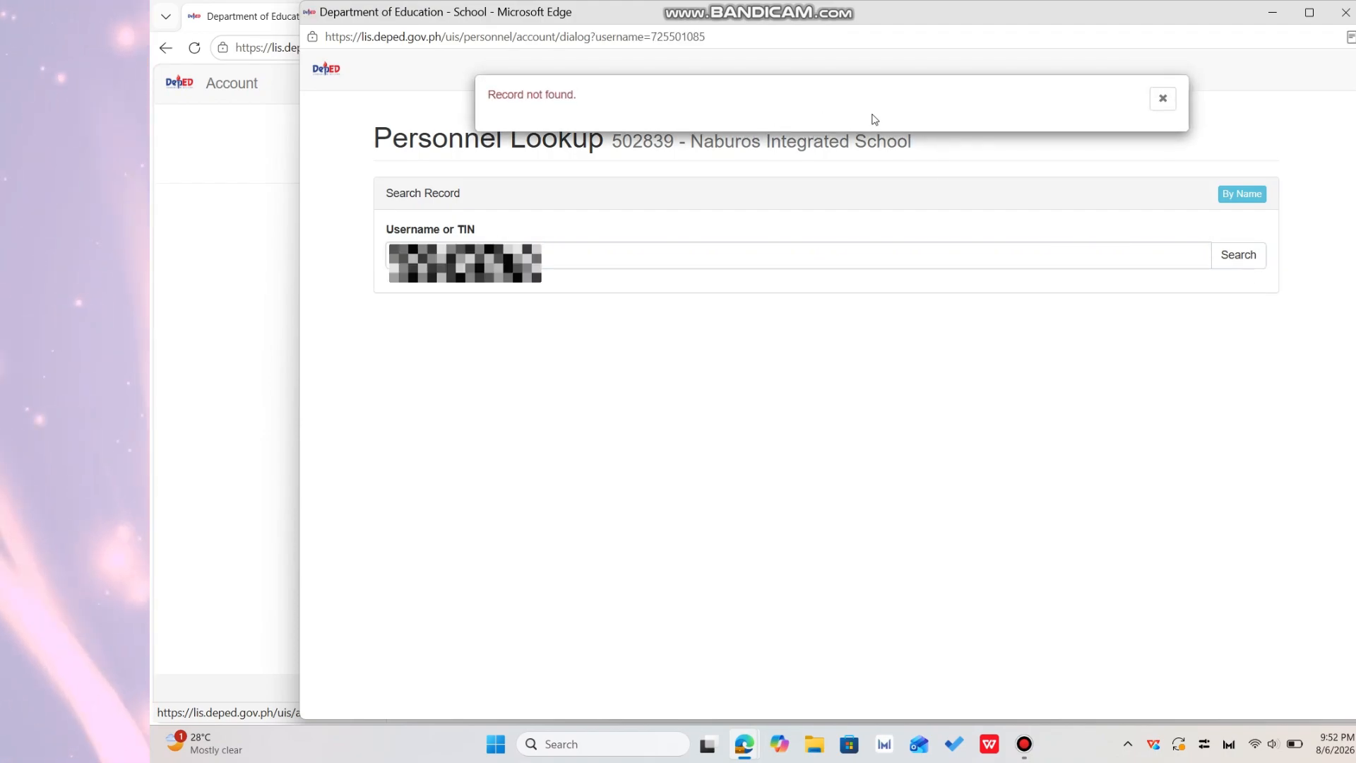
pyautogui.click(1162, 98)
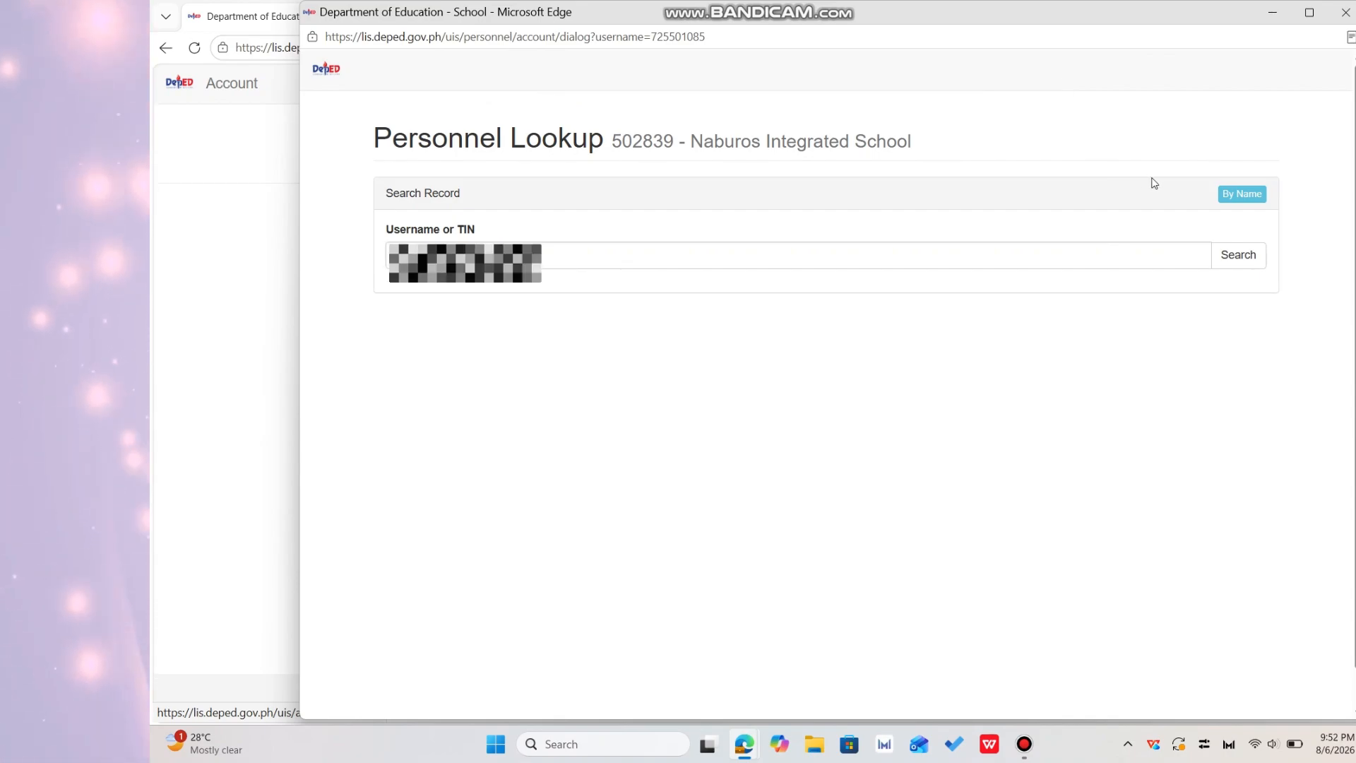
# Switch the lookup to a search by name and search with the employee's saved first and last name
pyautogui.click(1239, 197)
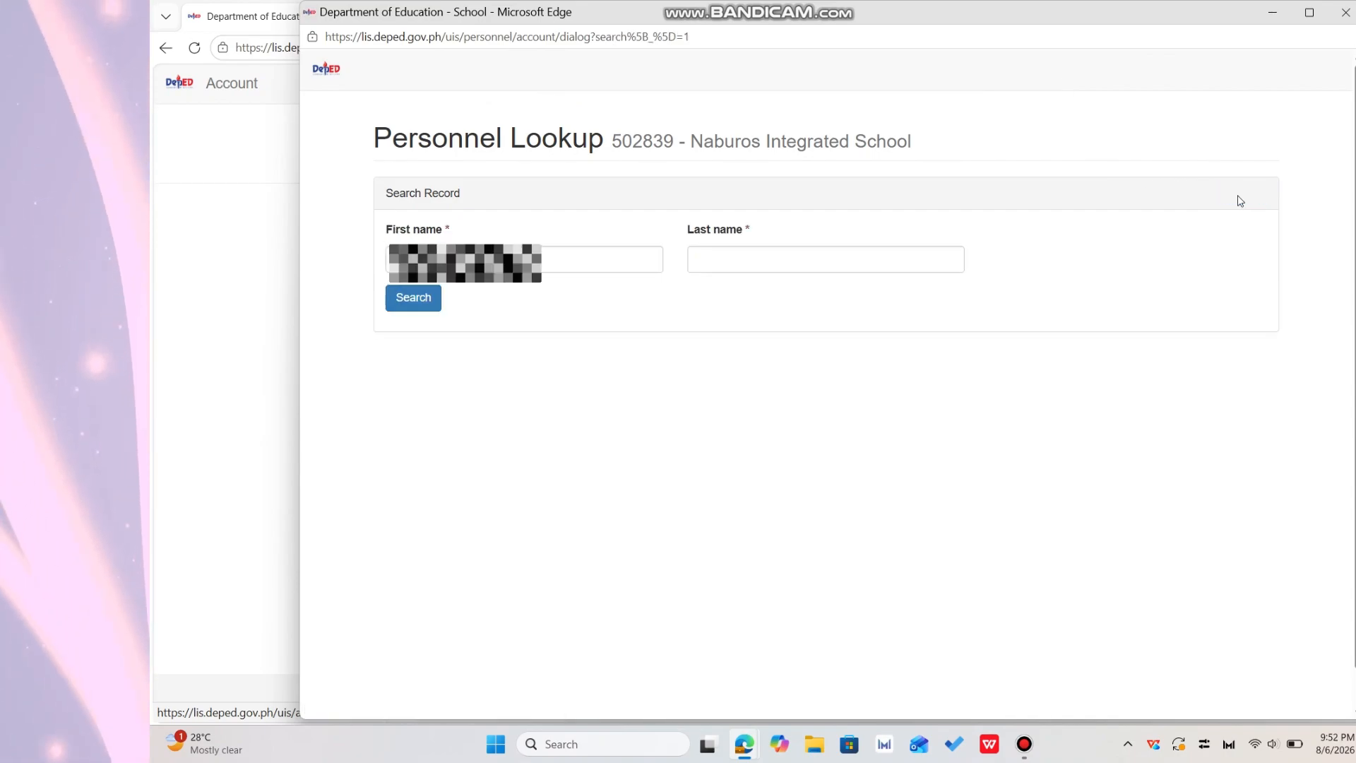
pyautogui.click(474, 279)
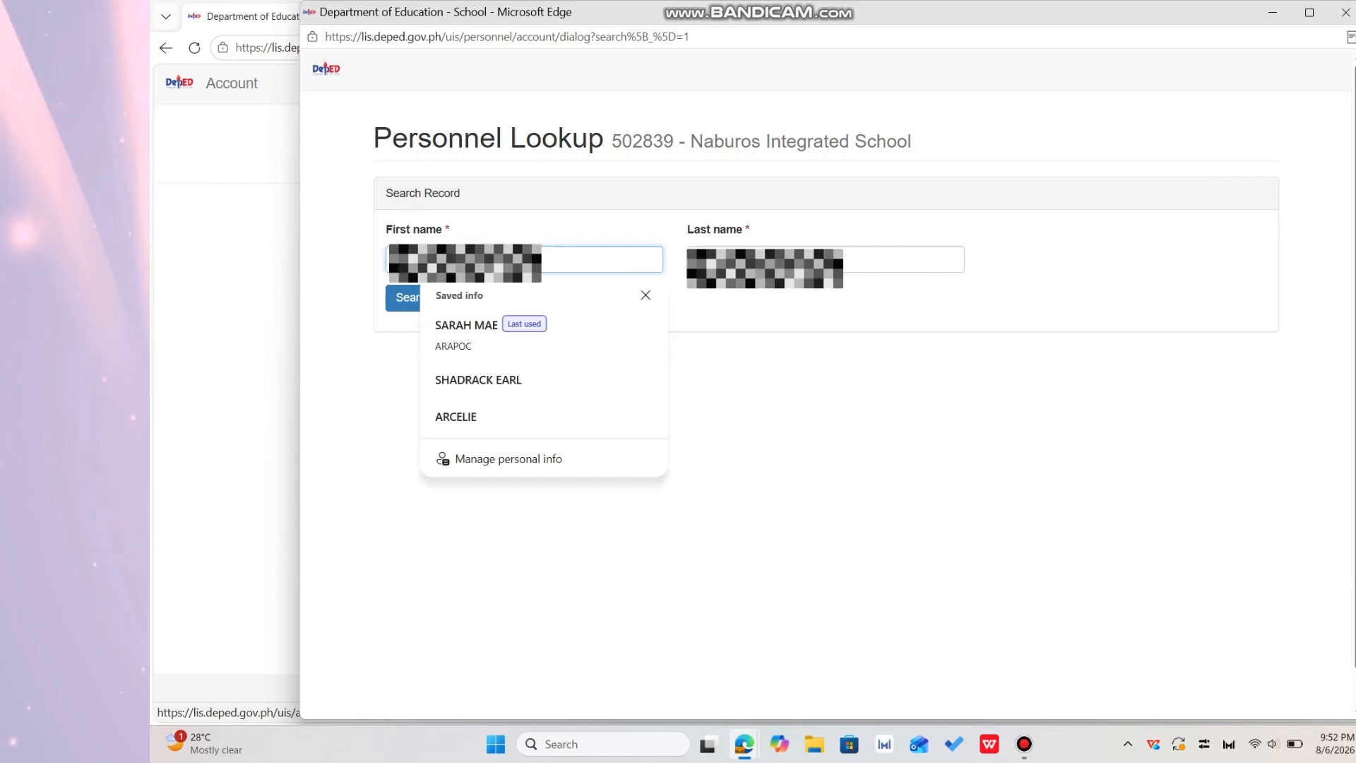
pyautogui.click(476, 329)
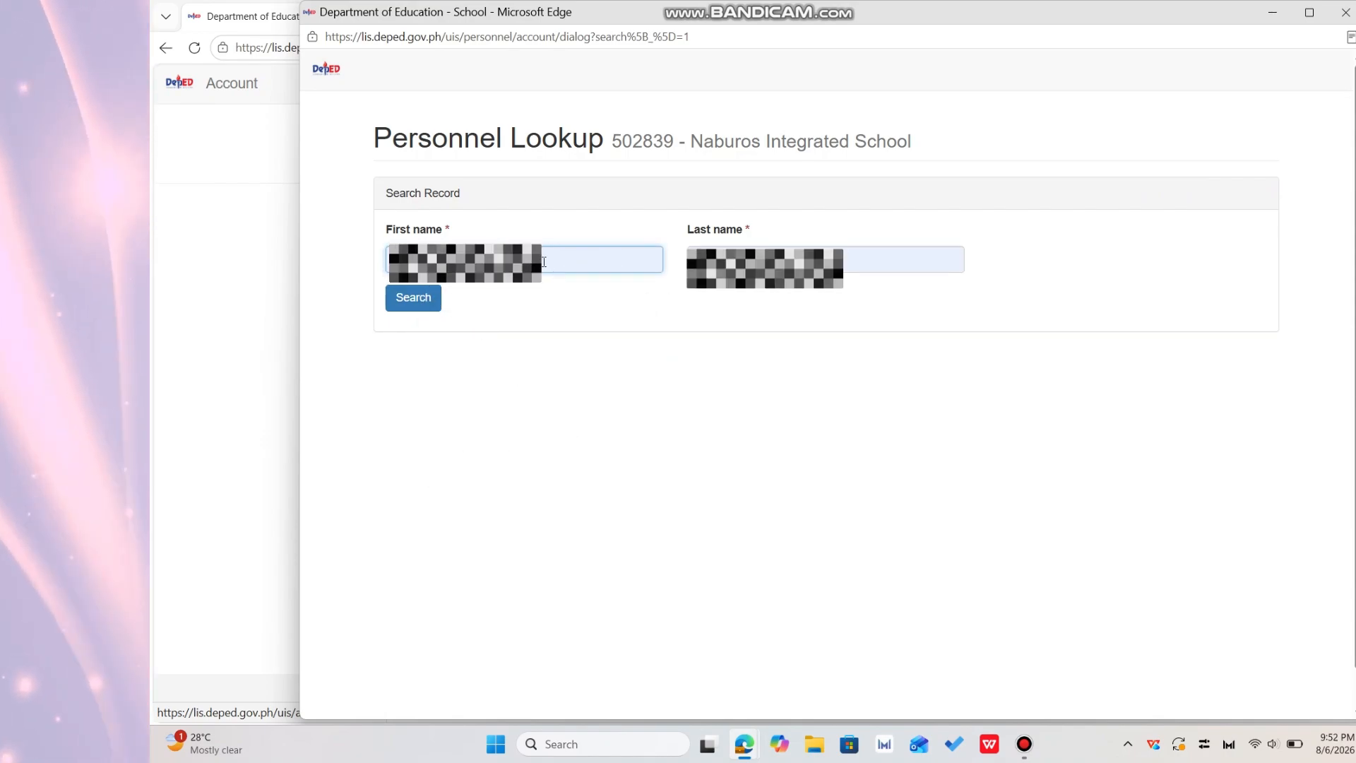
pyautogui.click(428, 301)
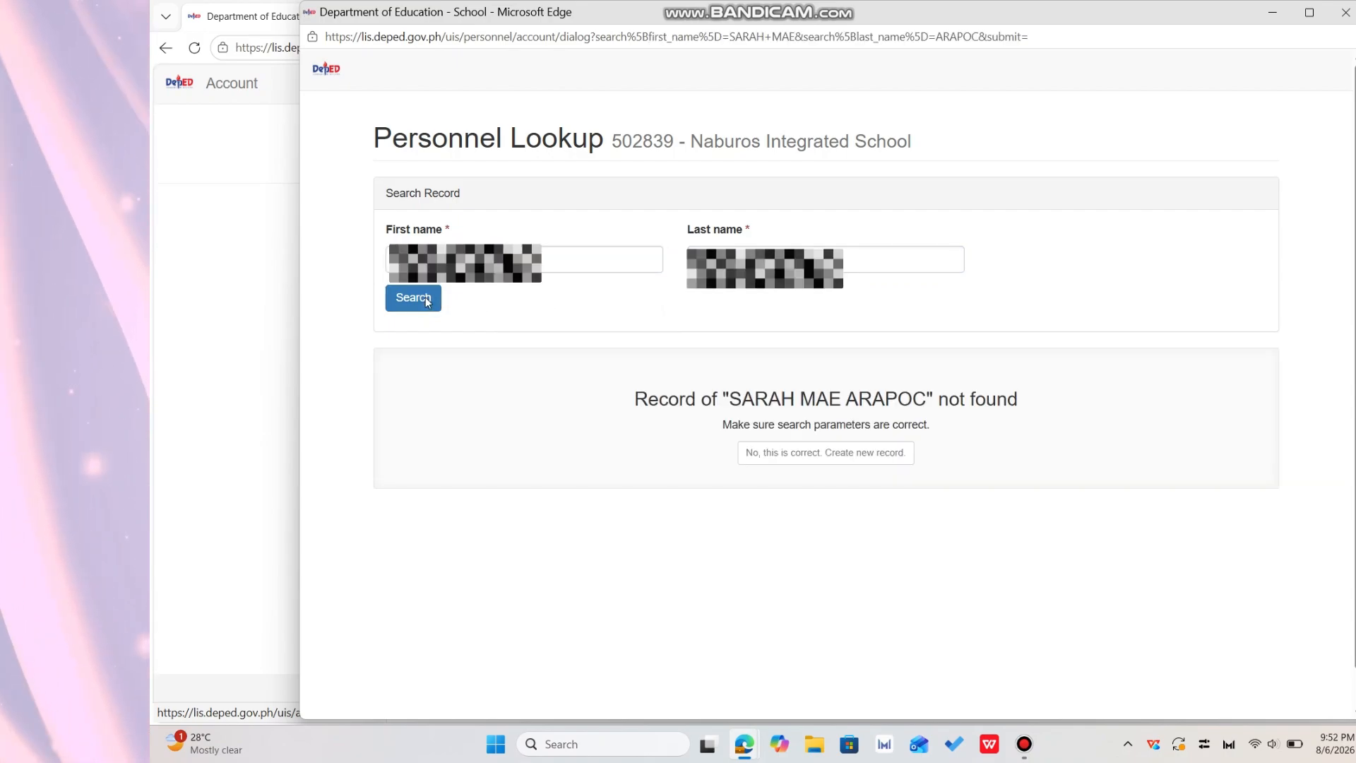
# Start a new personnel record with the searched name and fill in the employee's middle name
pyautogui.click(789, 453)
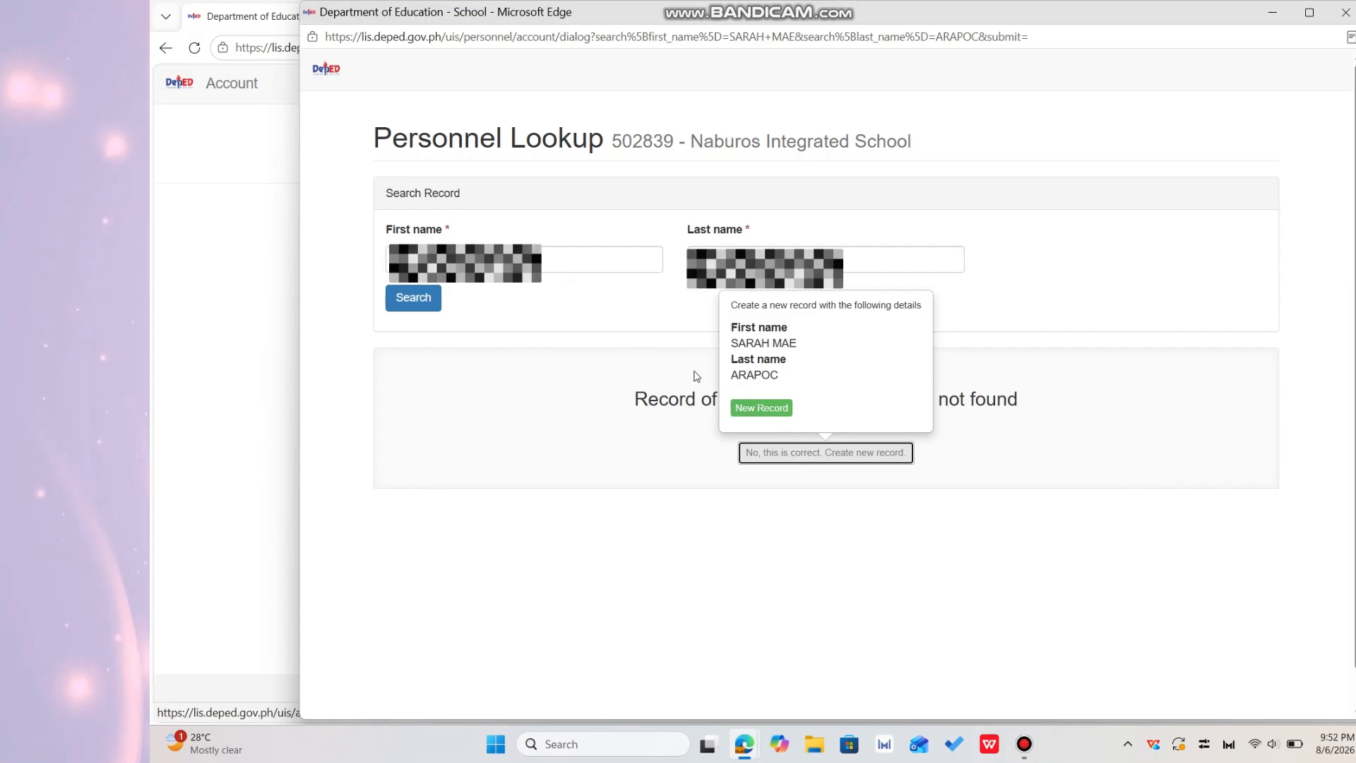
pyautogui.click(781, 409)
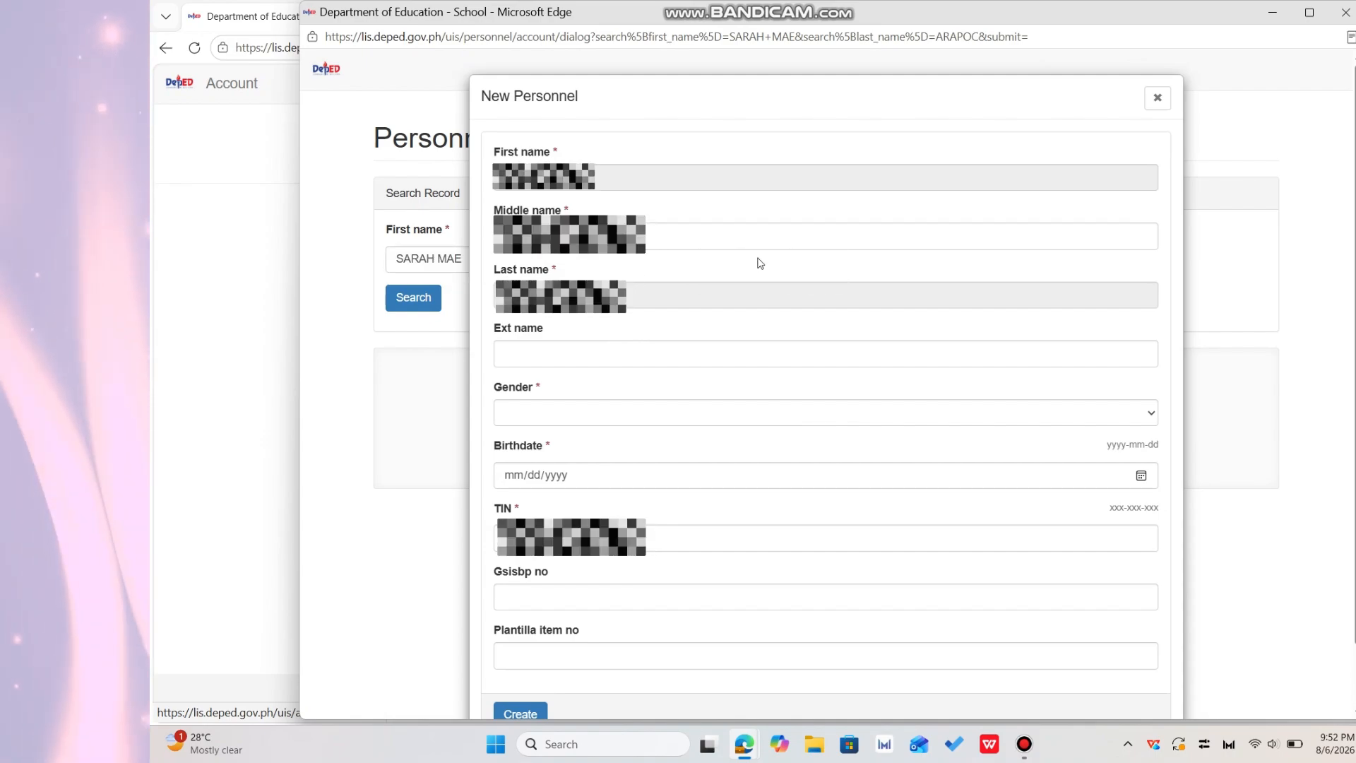
pyautogui.scroll(-1, 760, 263)
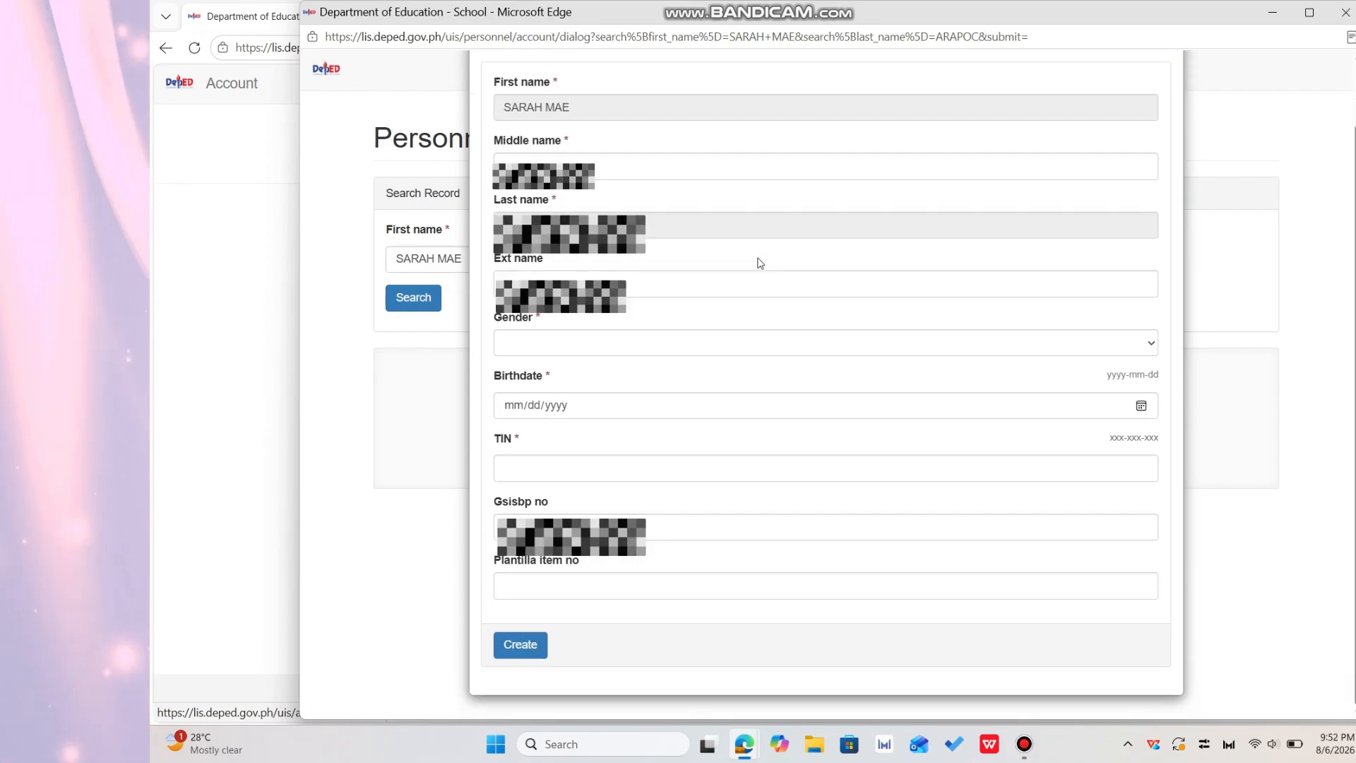
pyautogui.scroll(1, 648, 162)
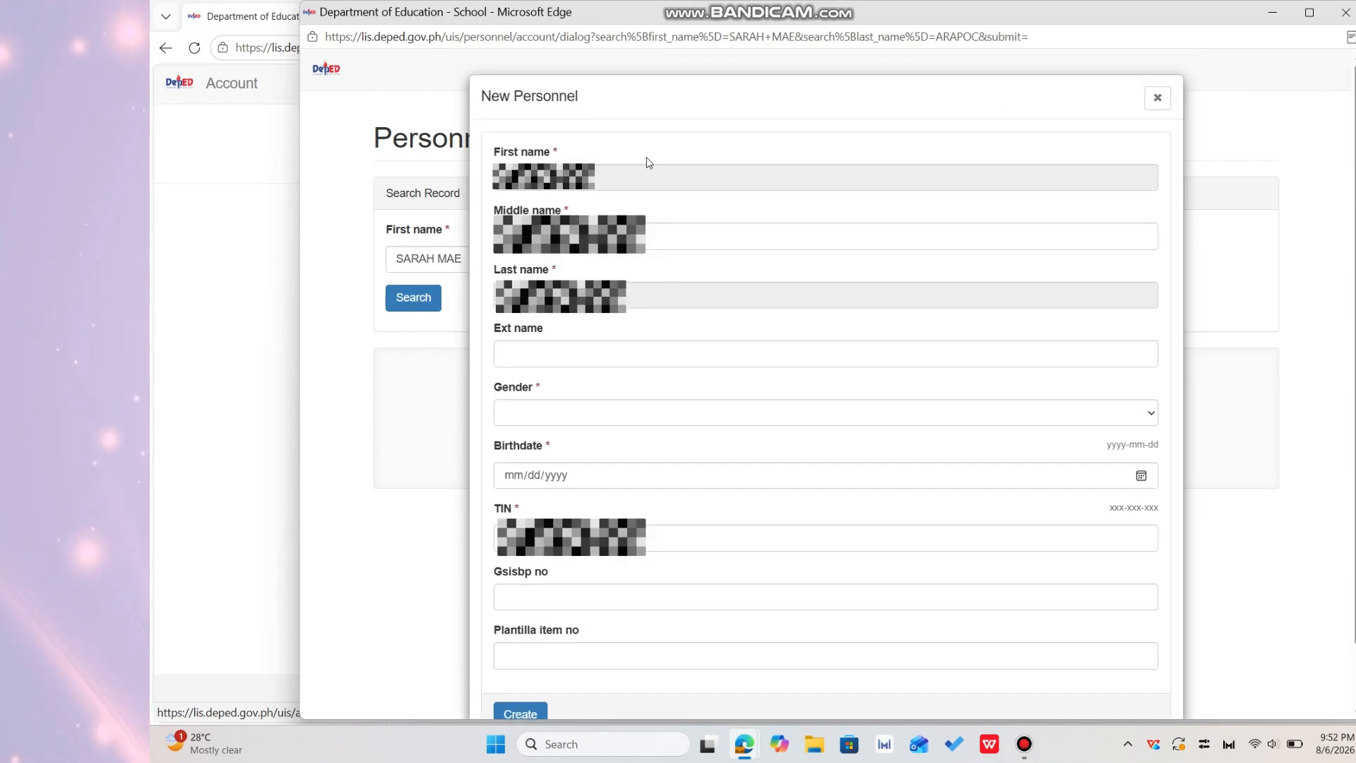
pyautogui.click(648, 232)
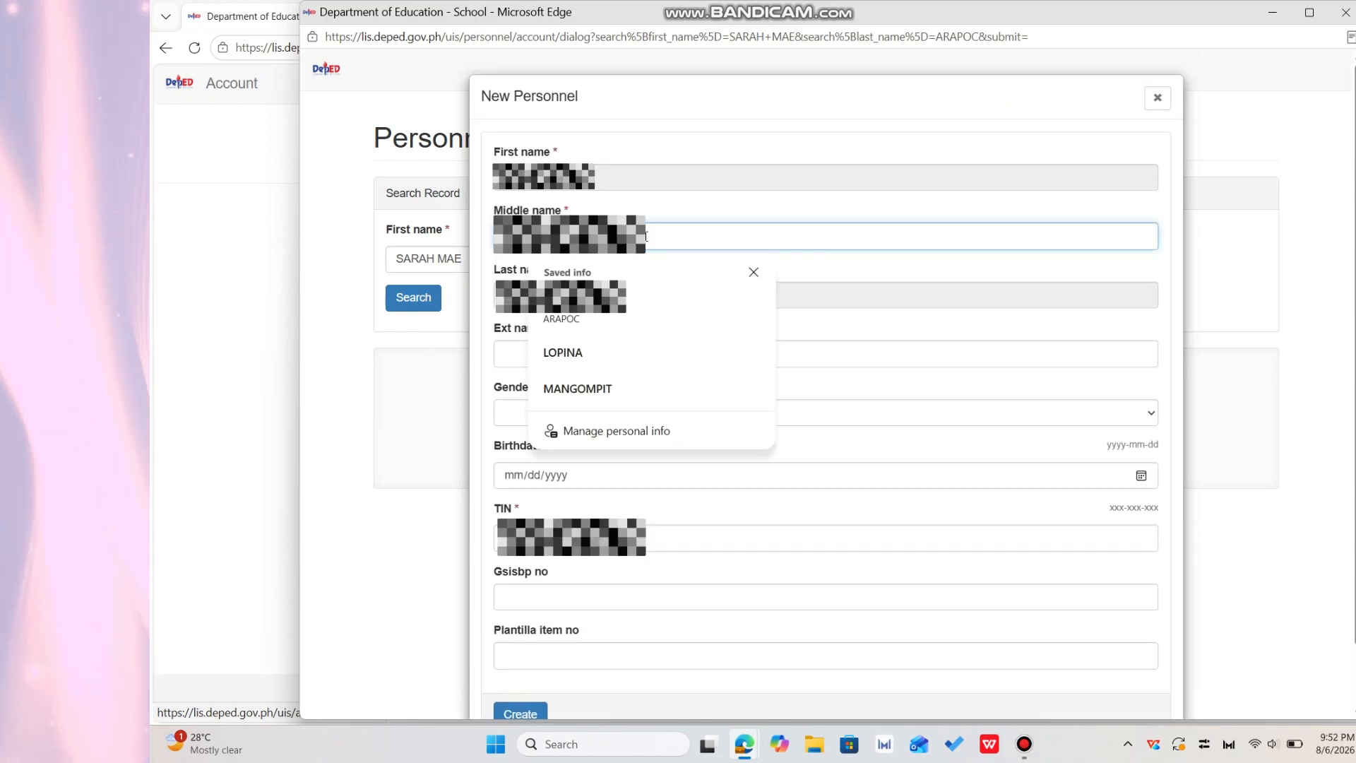
pyautogui.click(646, 237)
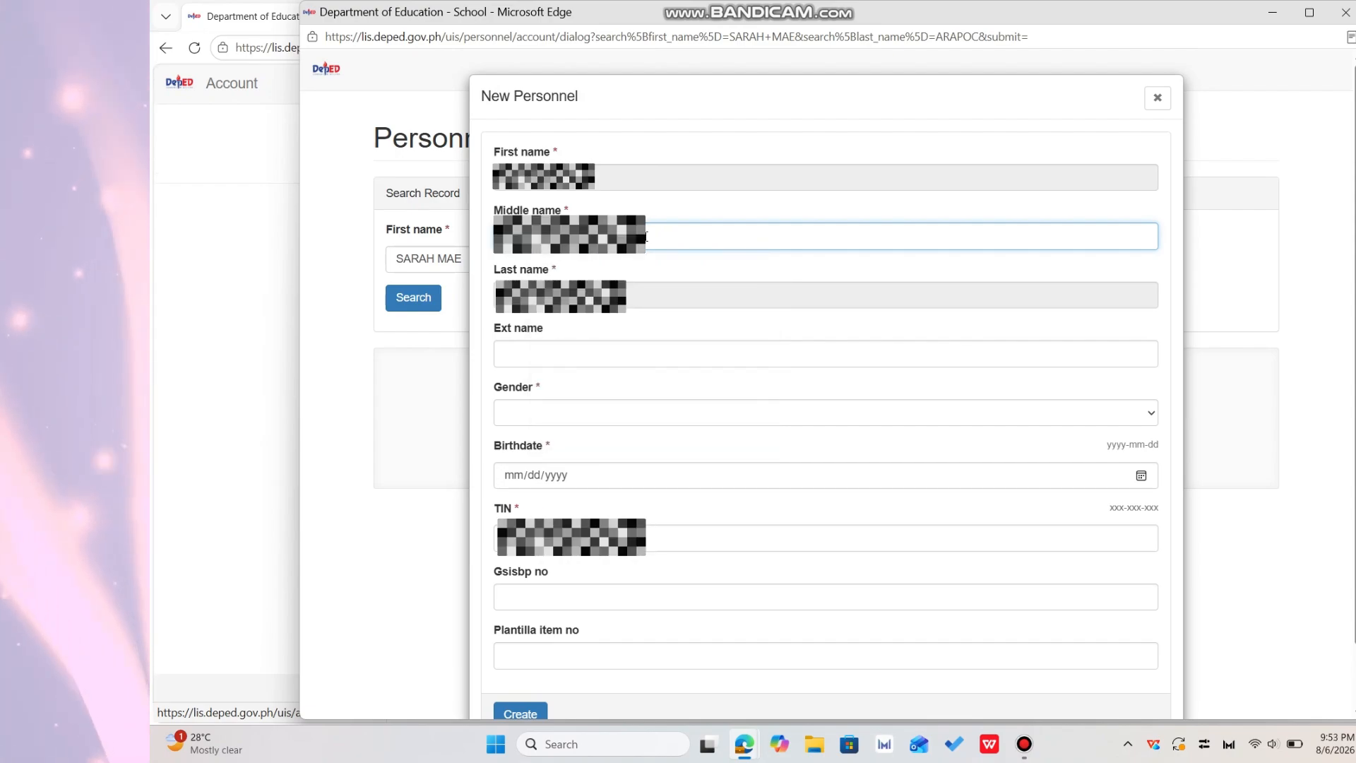
# Set the gender to Female and open the birthdate calendar in the new personnel form
pyautogui.click(804, 426)
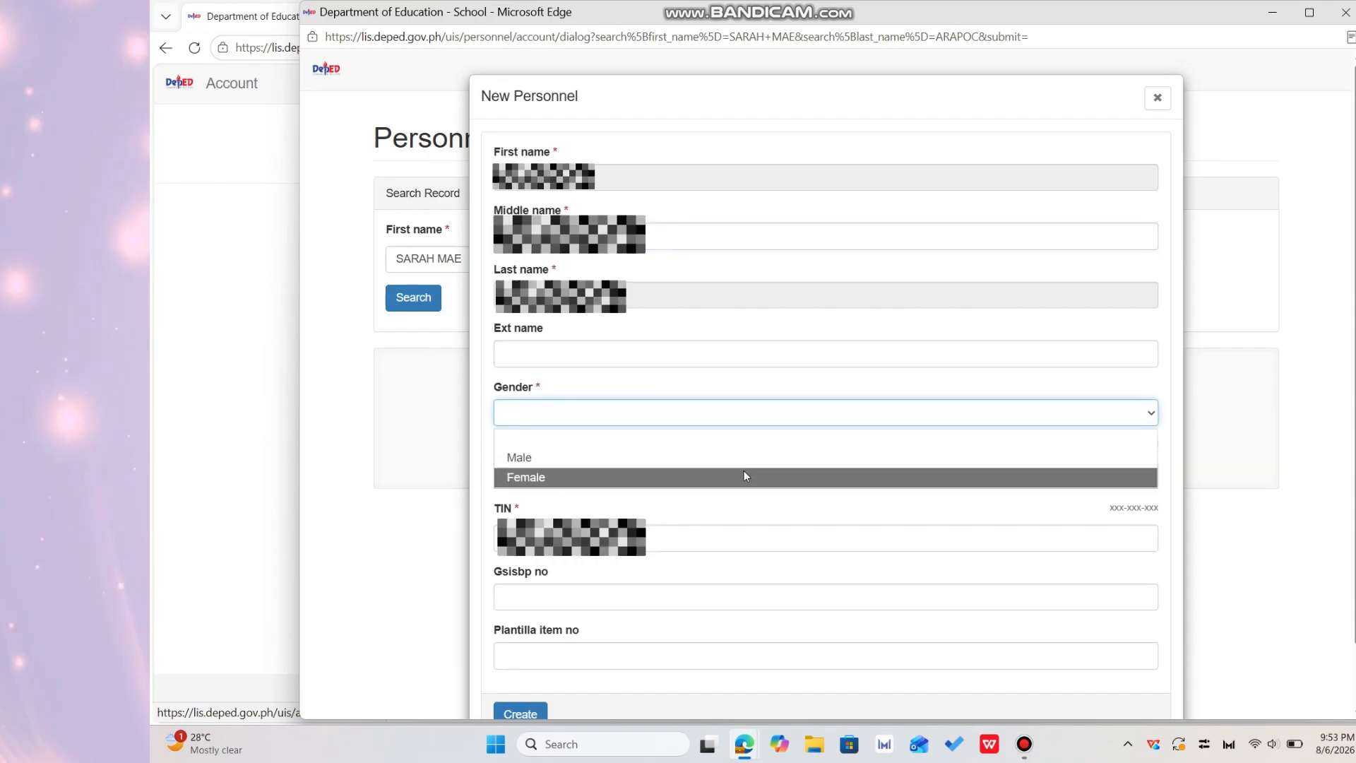
pyautogui.click(740, 473)
pyautogui.click(874, 478)
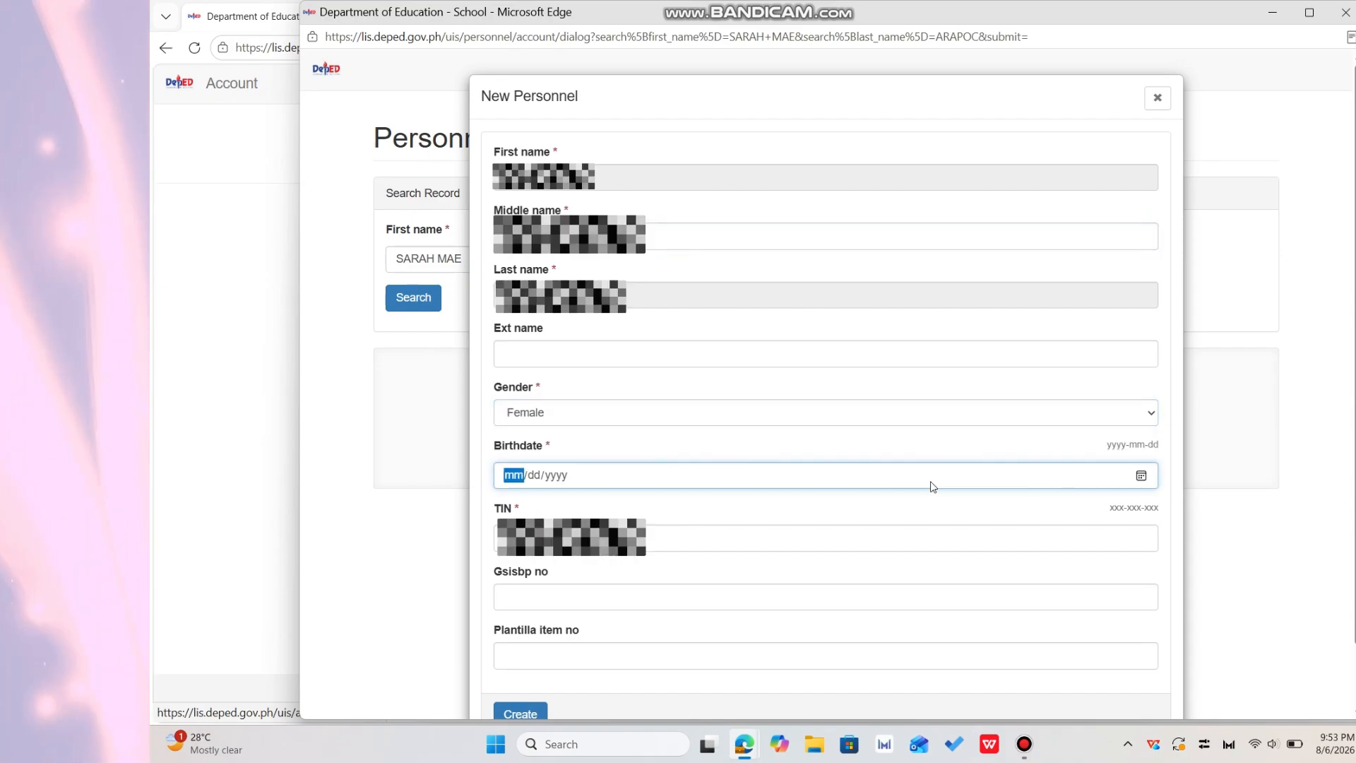
pyautogui.click(1141, 475)
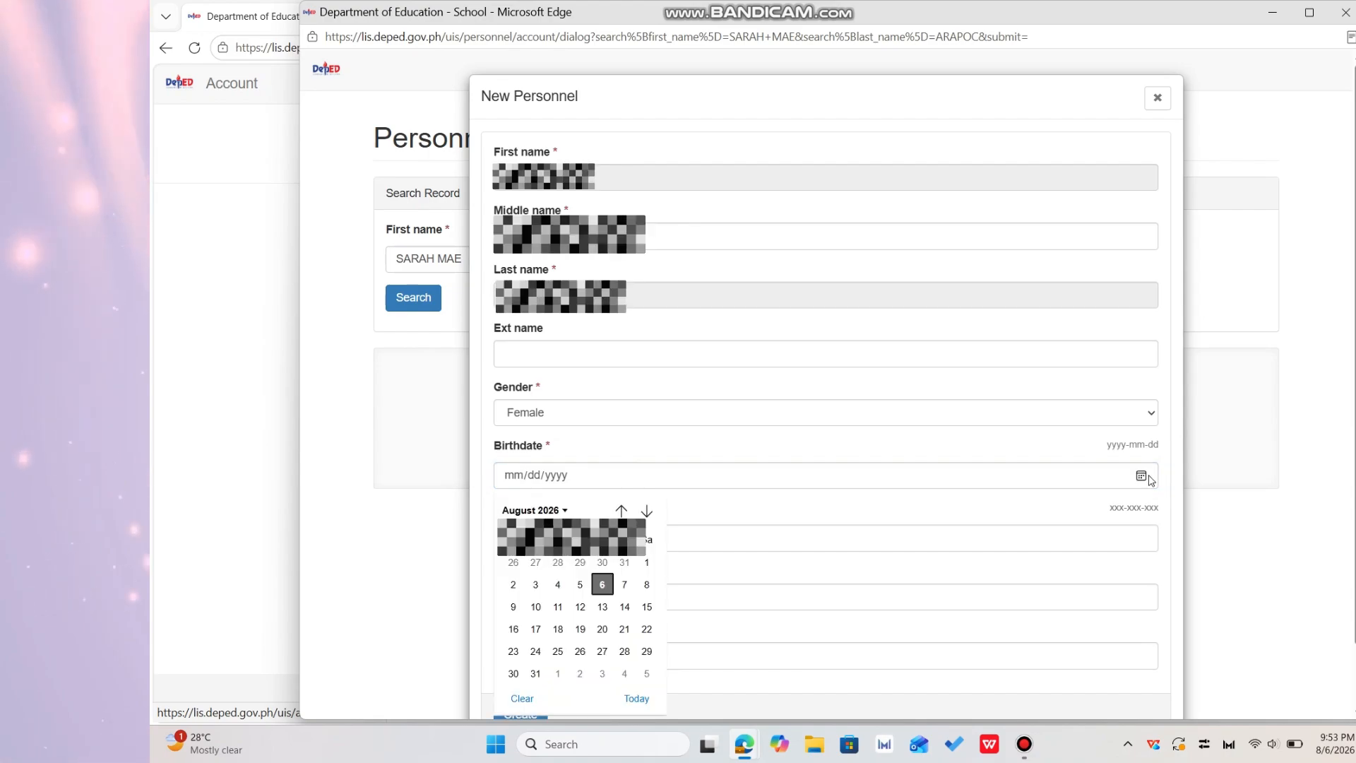
pyautogui.click(1082, 501)
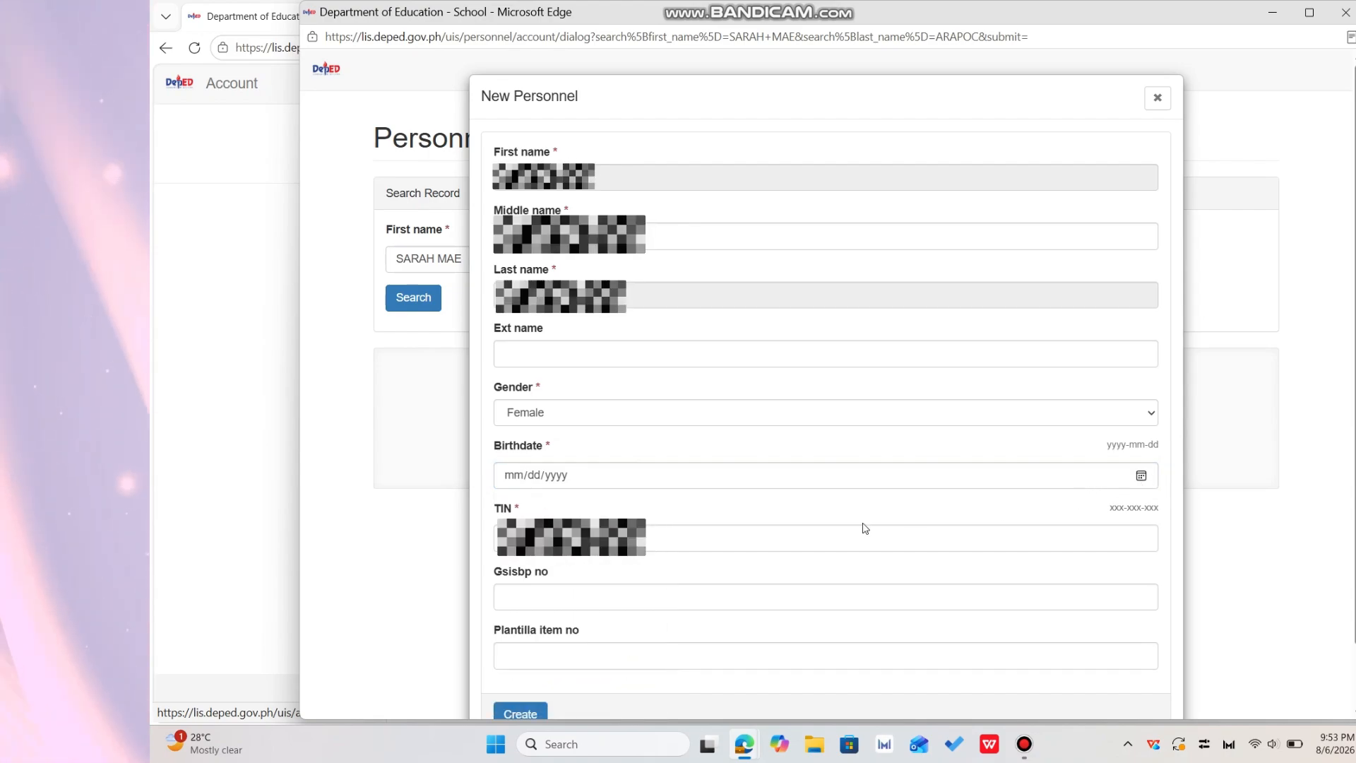
# Enter the employee's TIN in the new personnel form and try to create the record
pyautogui.click(776, 544)
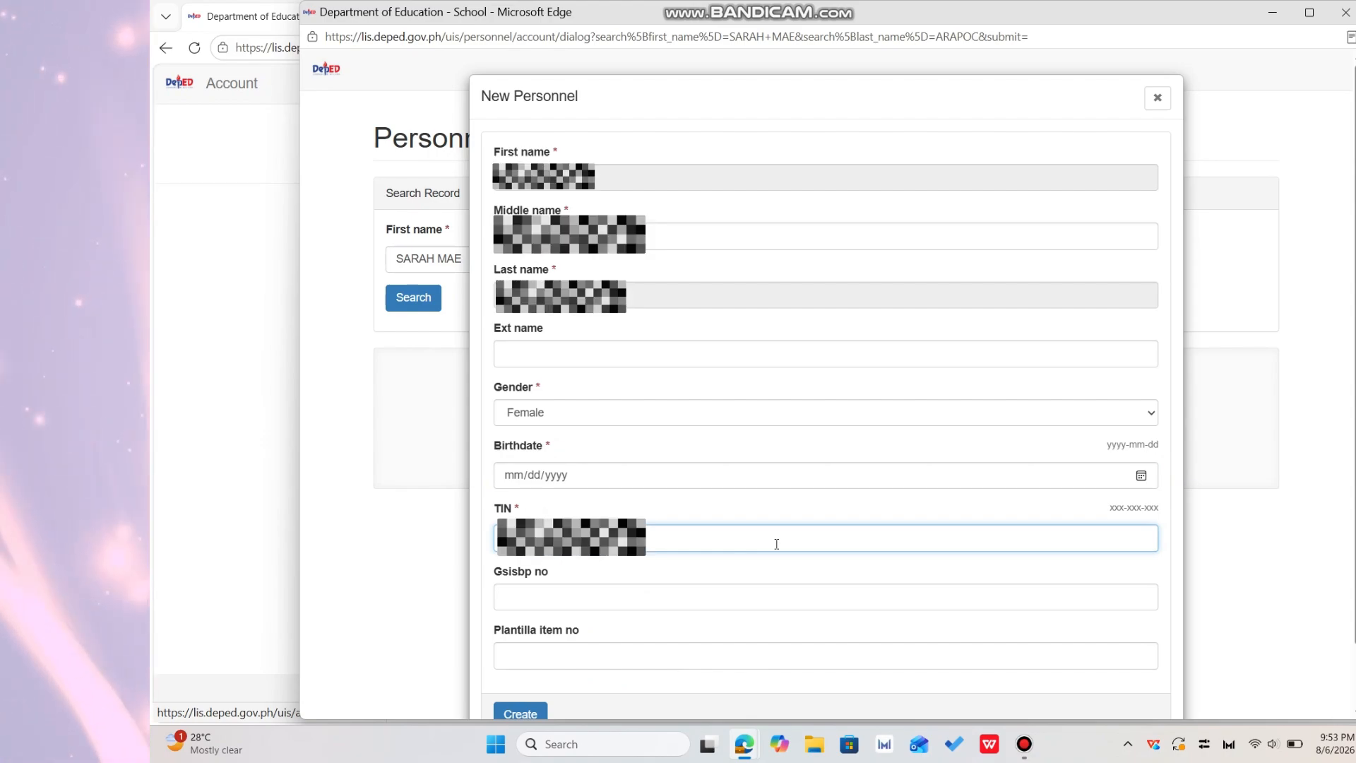
pyautogui.scroll(-1, 776, 544)
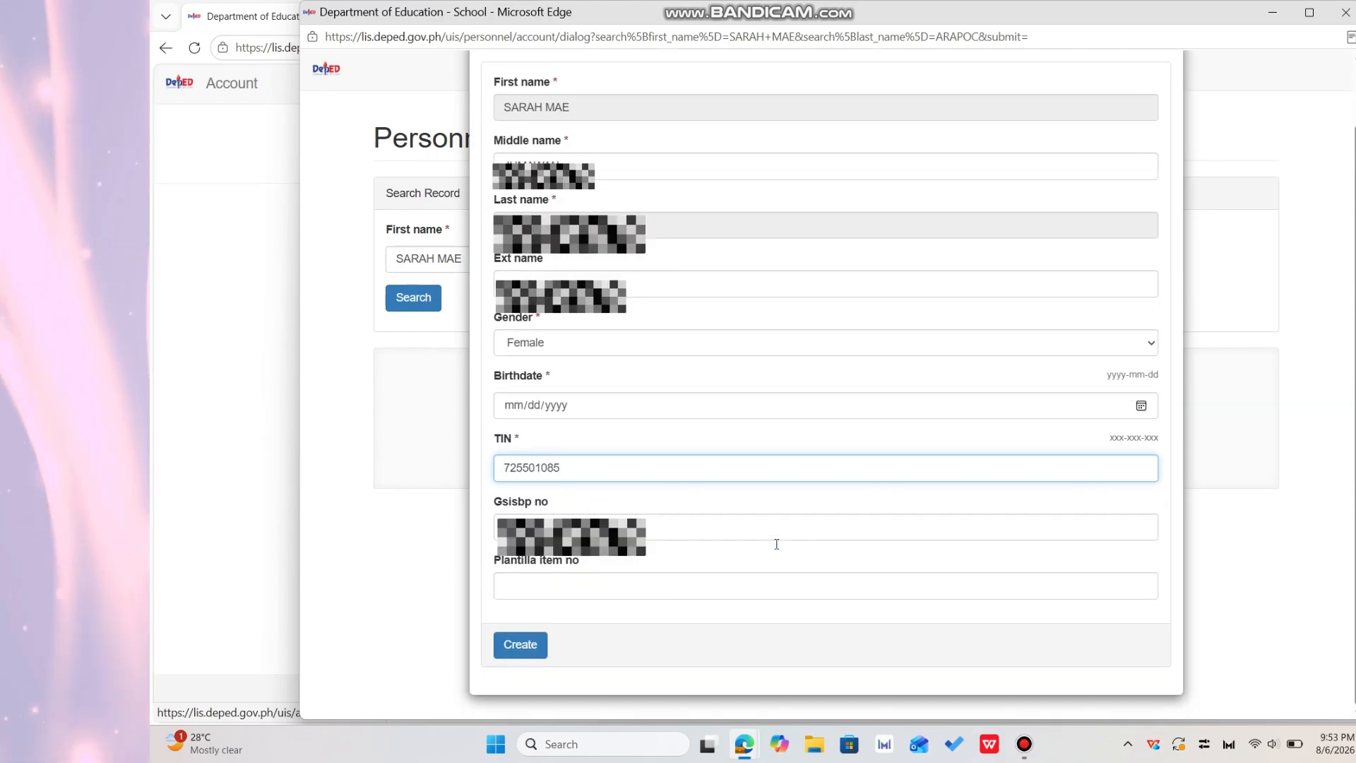
pyautogui.scroll(1, 635, 424)
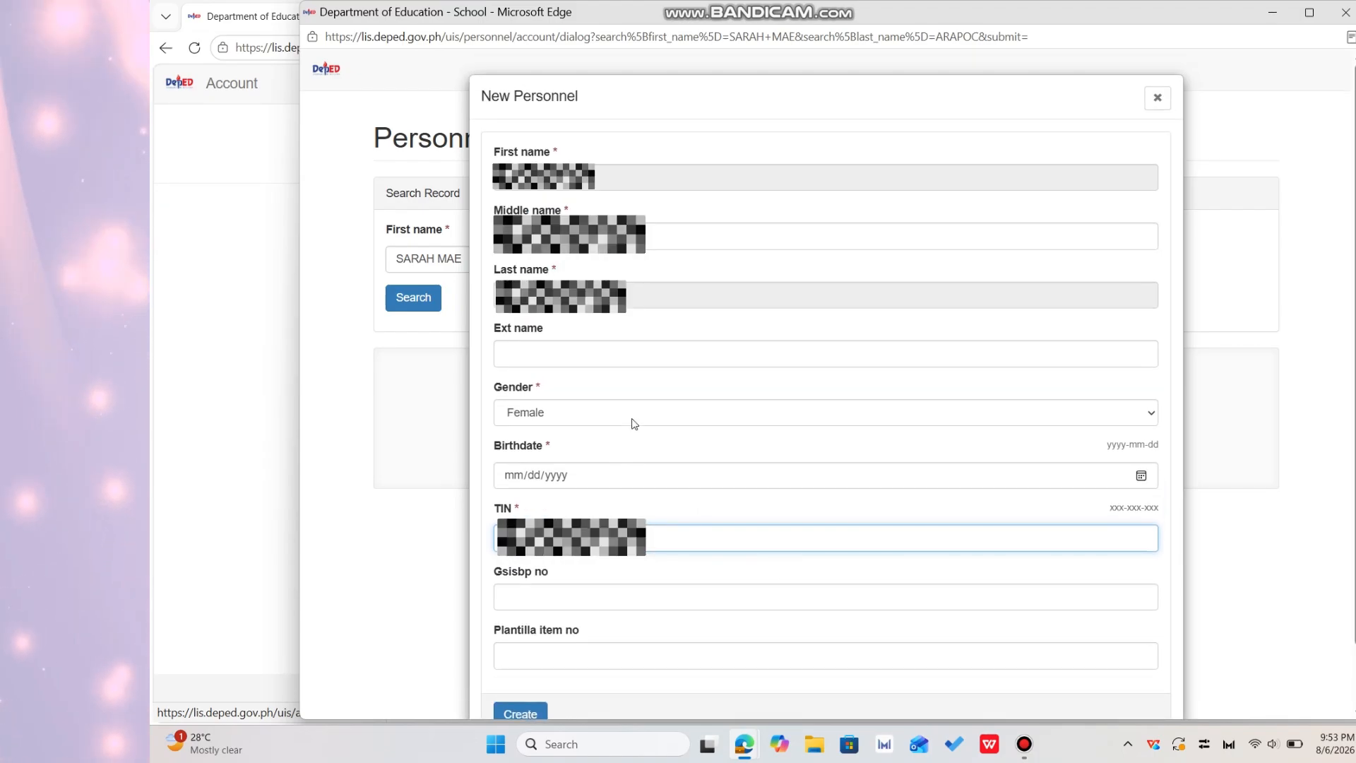
pyautogui.scroll(-1, 565, 659)
pyautogui.click(535, 640)
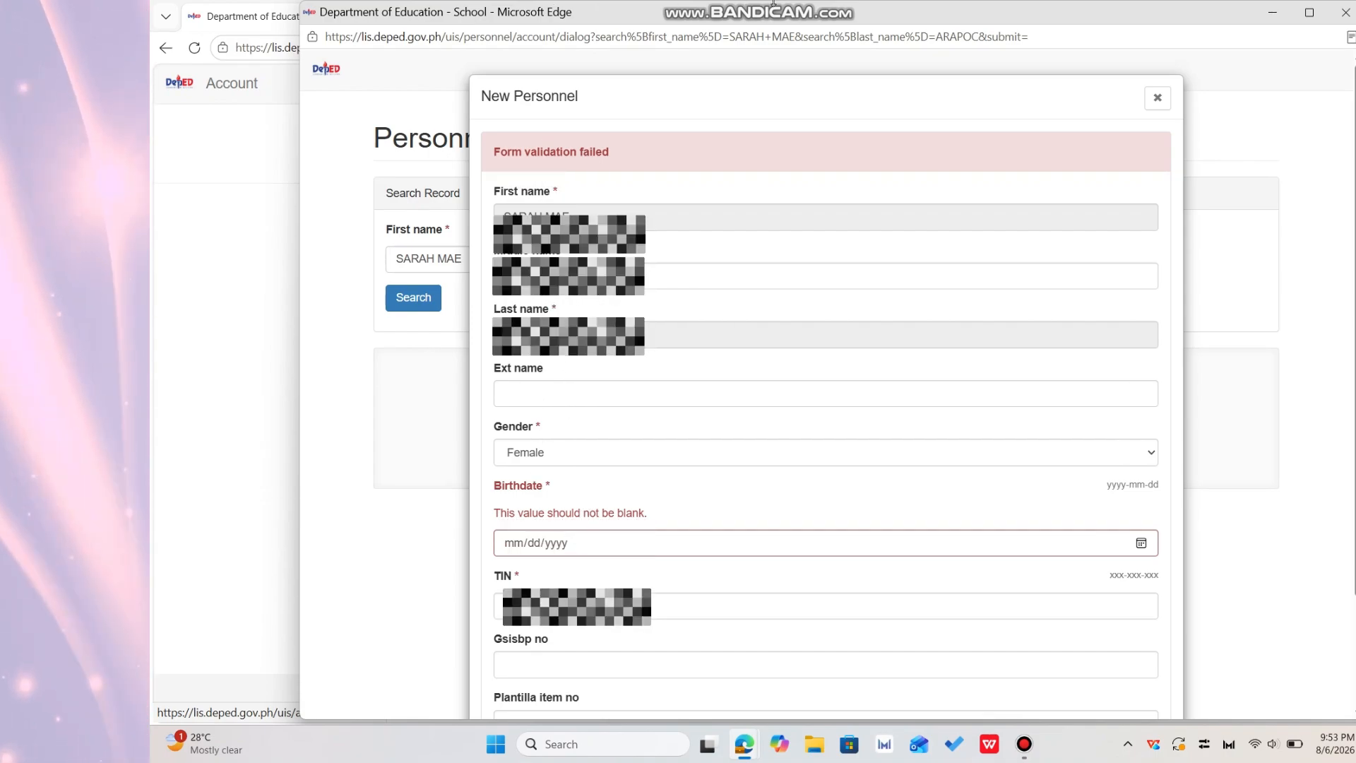
# Set the gender to Female in the filled-in personnel form, maximize the window and create the record
pyautogui.moveTo(841, 5)
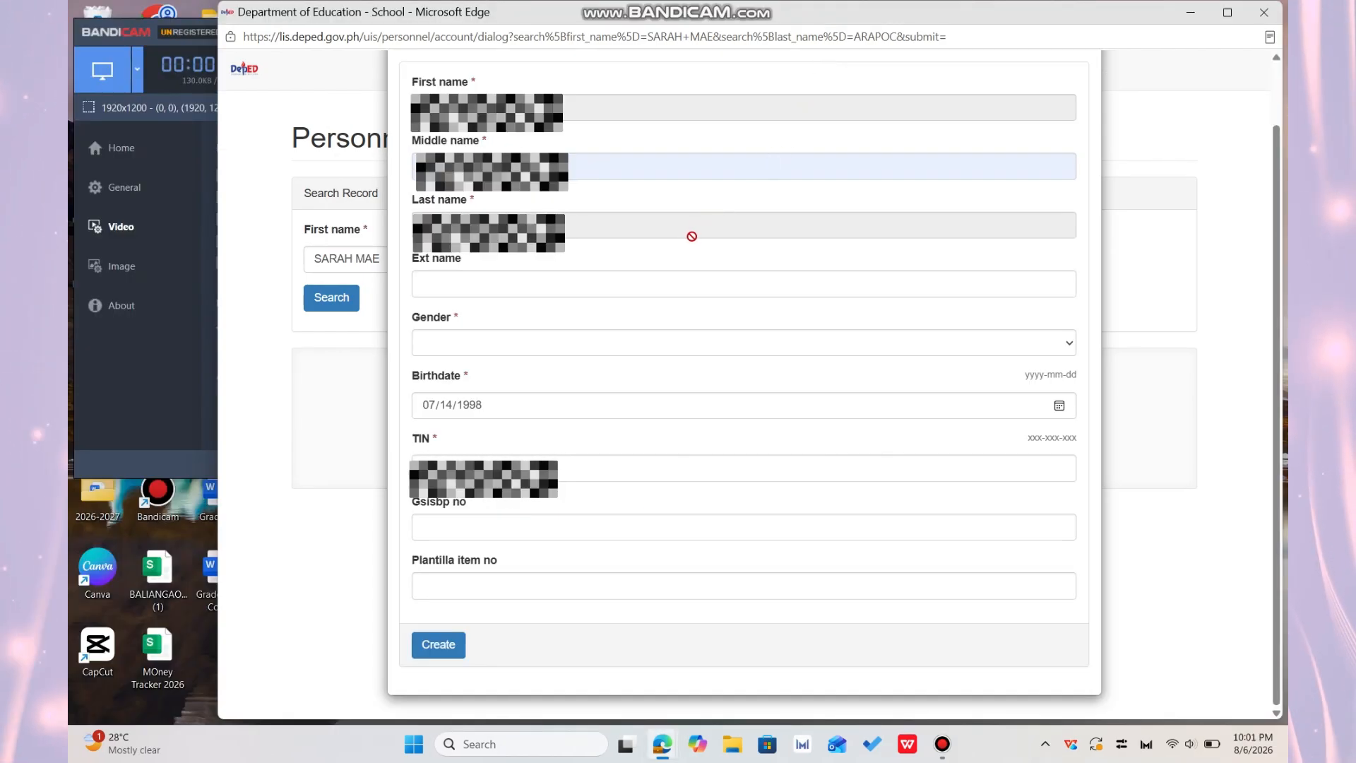
pyautogui.click(834, 344)
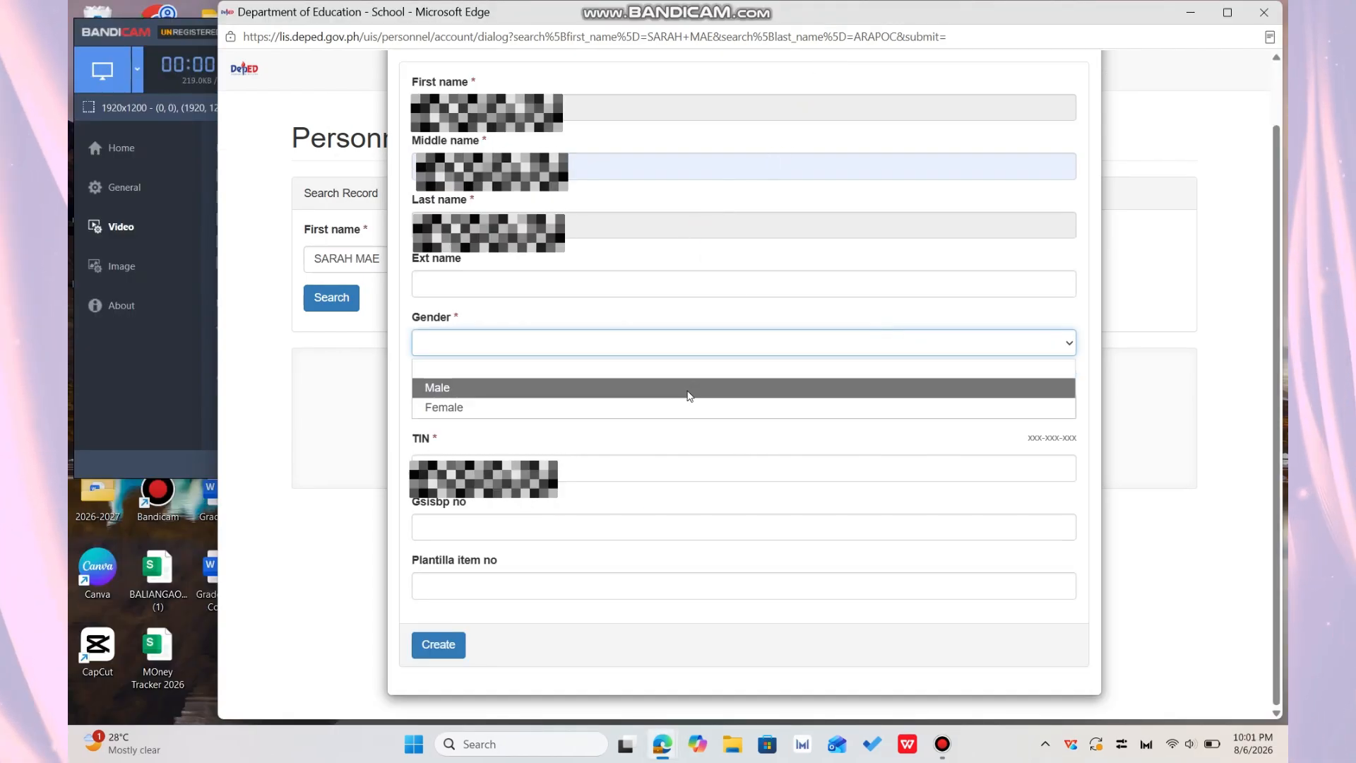
pyautogui.click(680, 408)
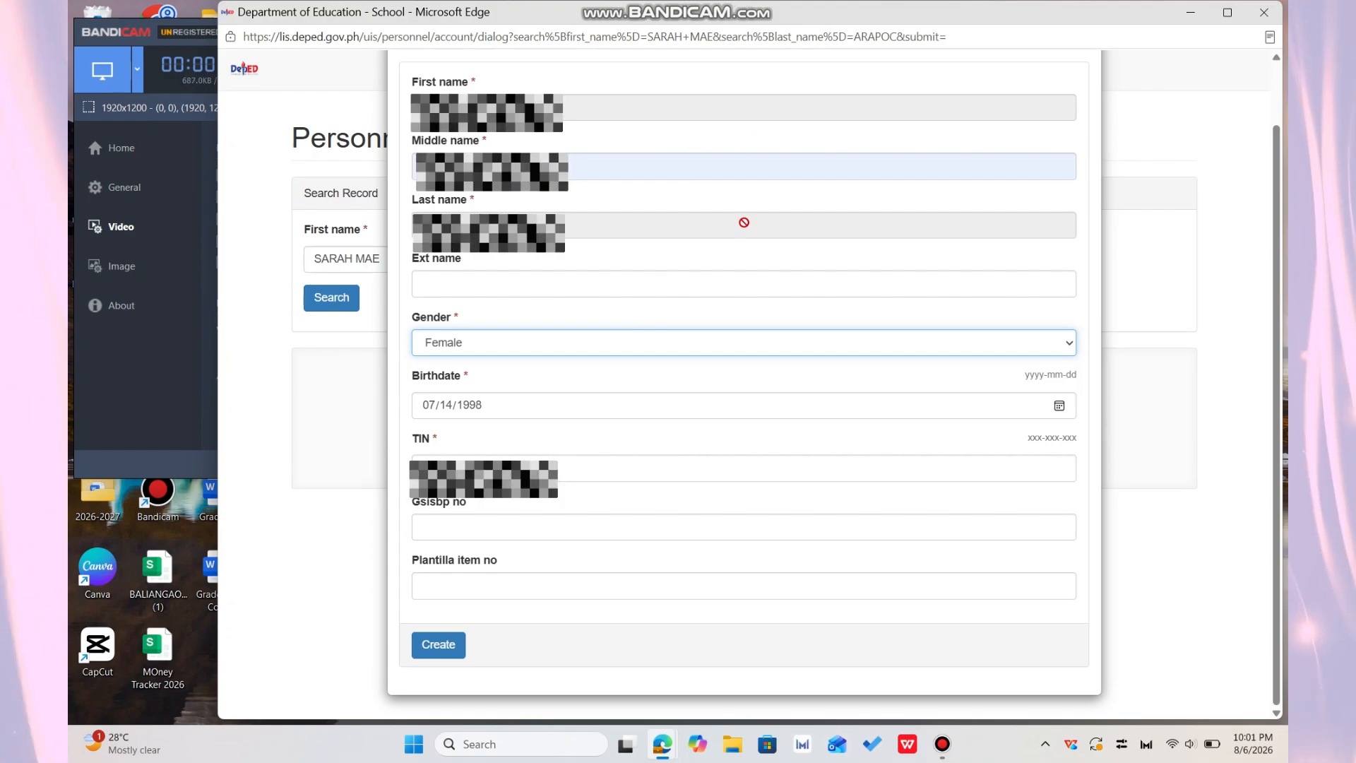
pyautogui.moveTo(704, 4)
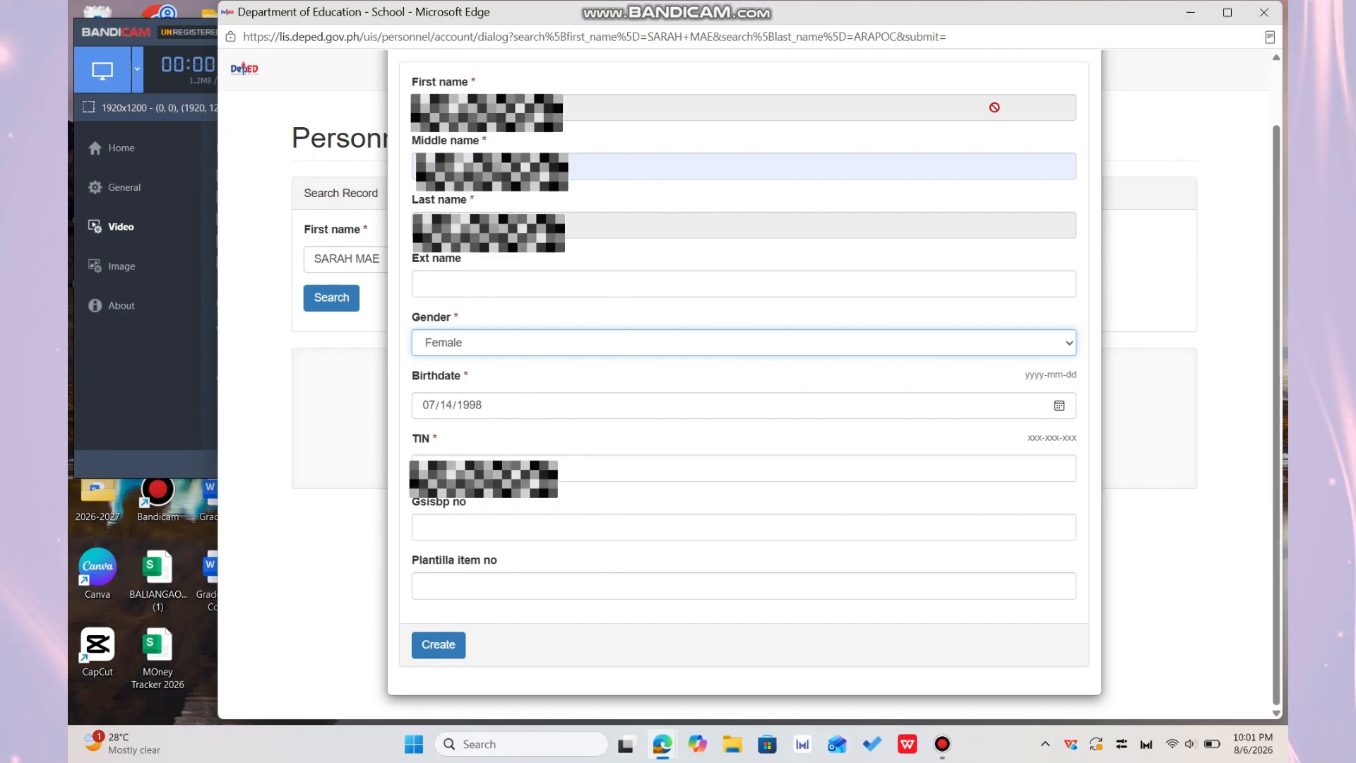
pyautogui.click(1222, 17)
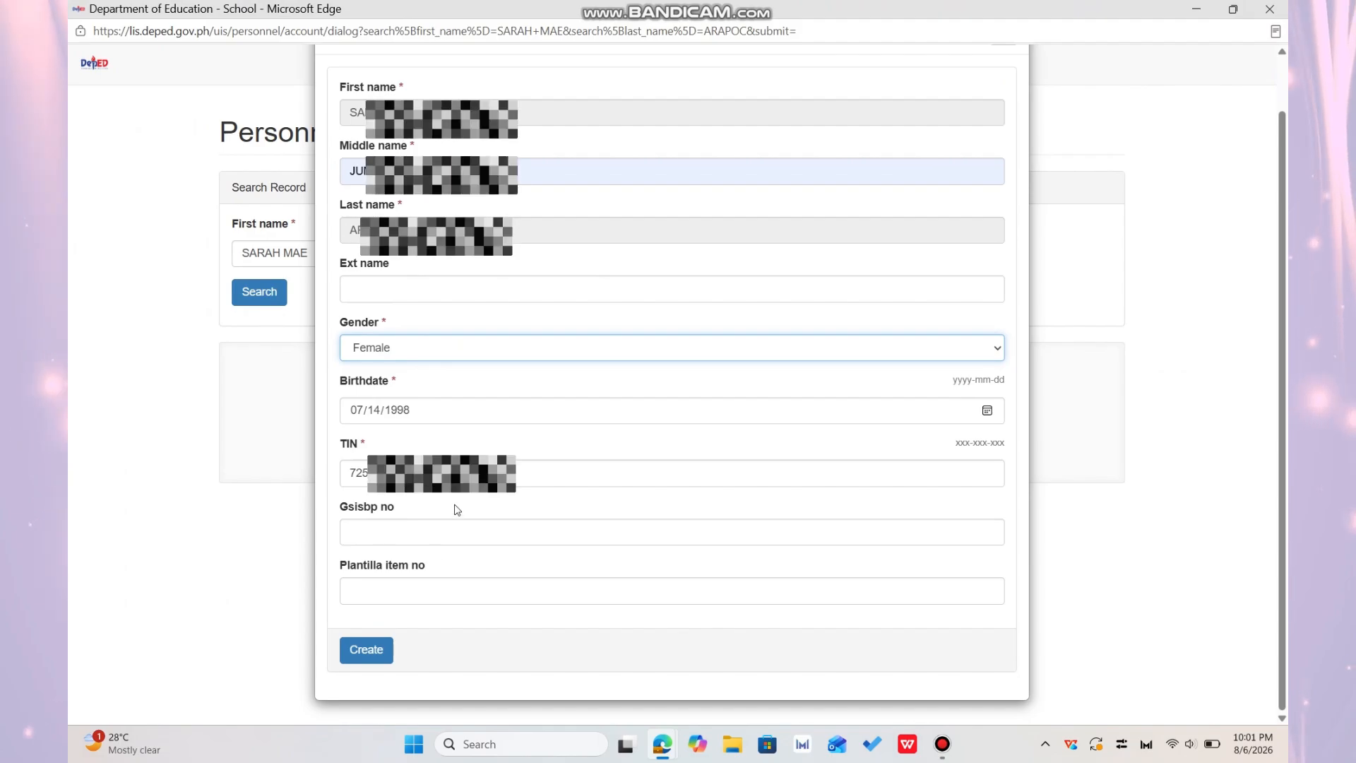
pyautogui.click(380, 652)
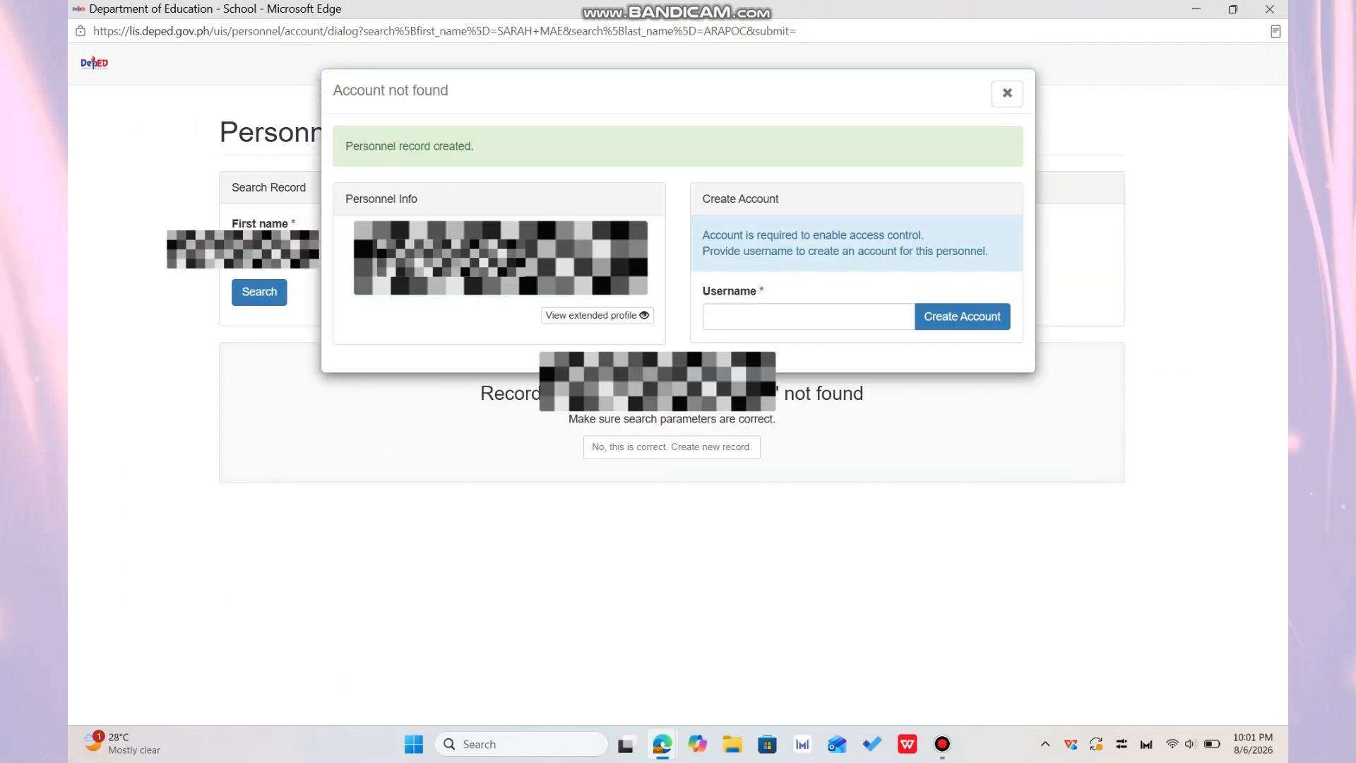
# Enter the employee's first name, written as one word, as the username for the new personnel account
pyautogui.click(741, 318)
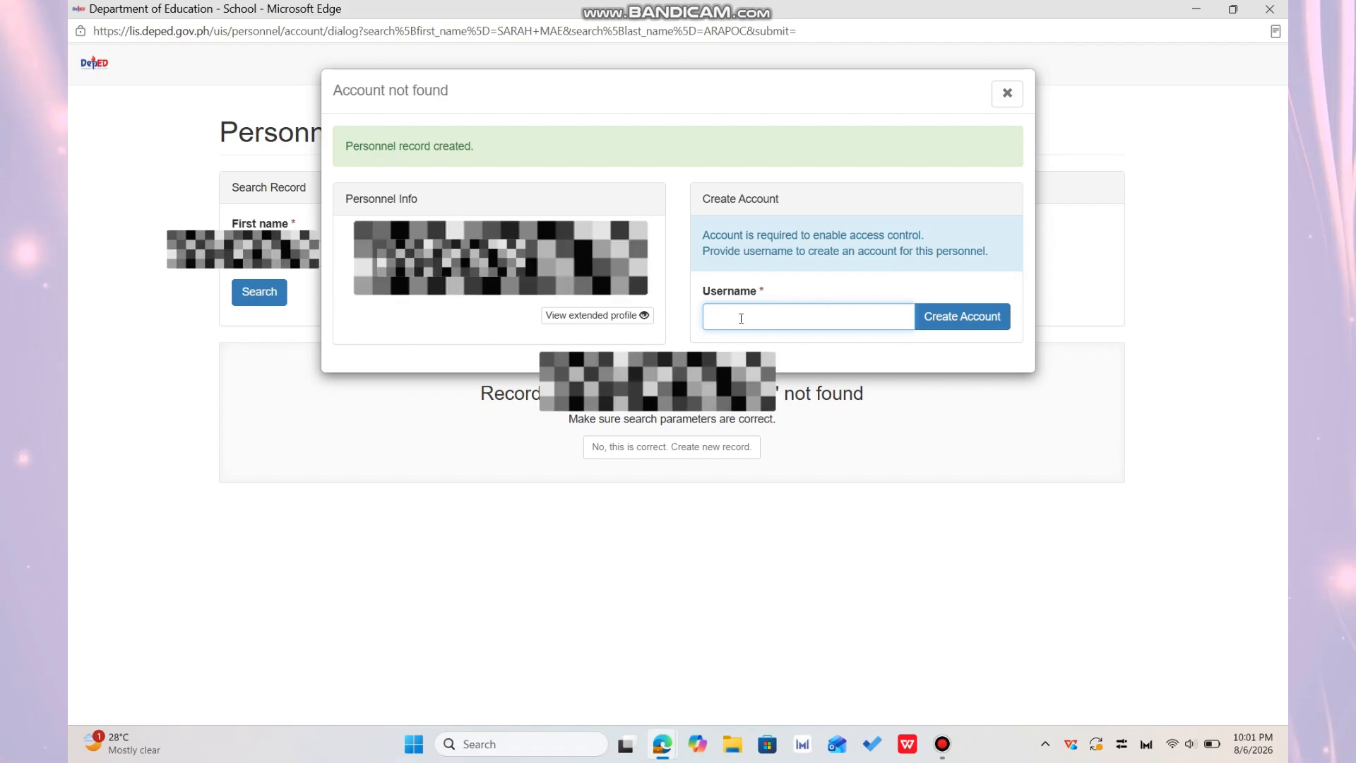
pyautogui.write('SAHA')
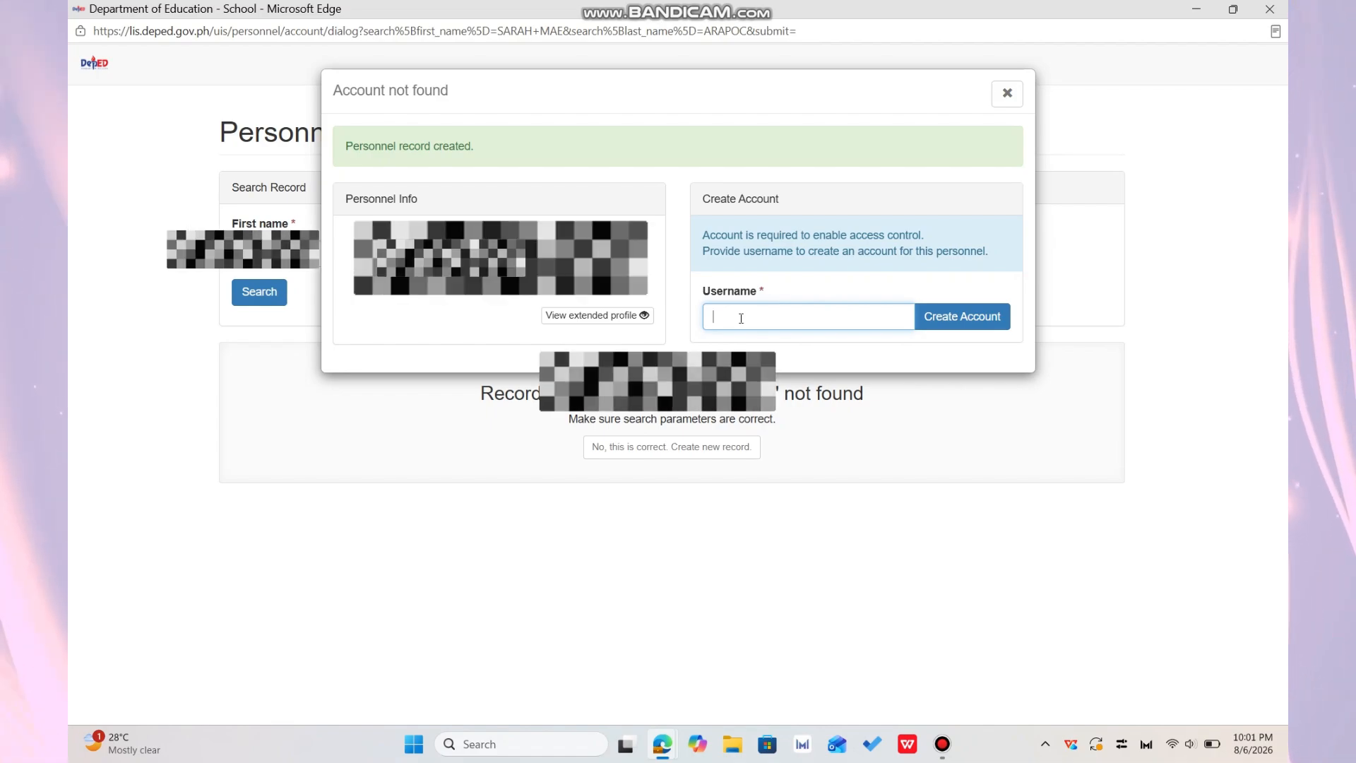
pyautogui.write('==')
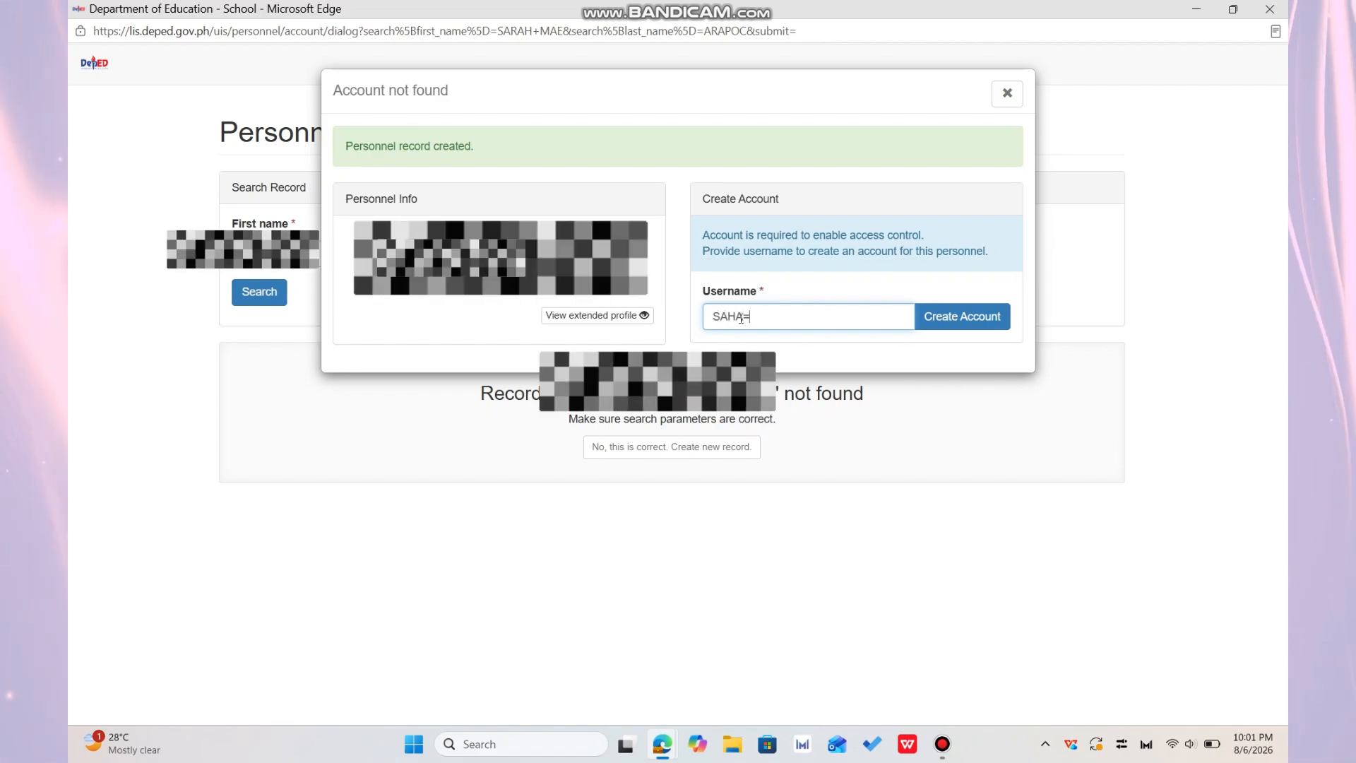
pyautogui.press('BackSpace')
pyautogui.press('BackSpace')
pyautogui.press('BackSpace')
pyautogui.press('BackSpace')
pyautogui.press('BackSpace')
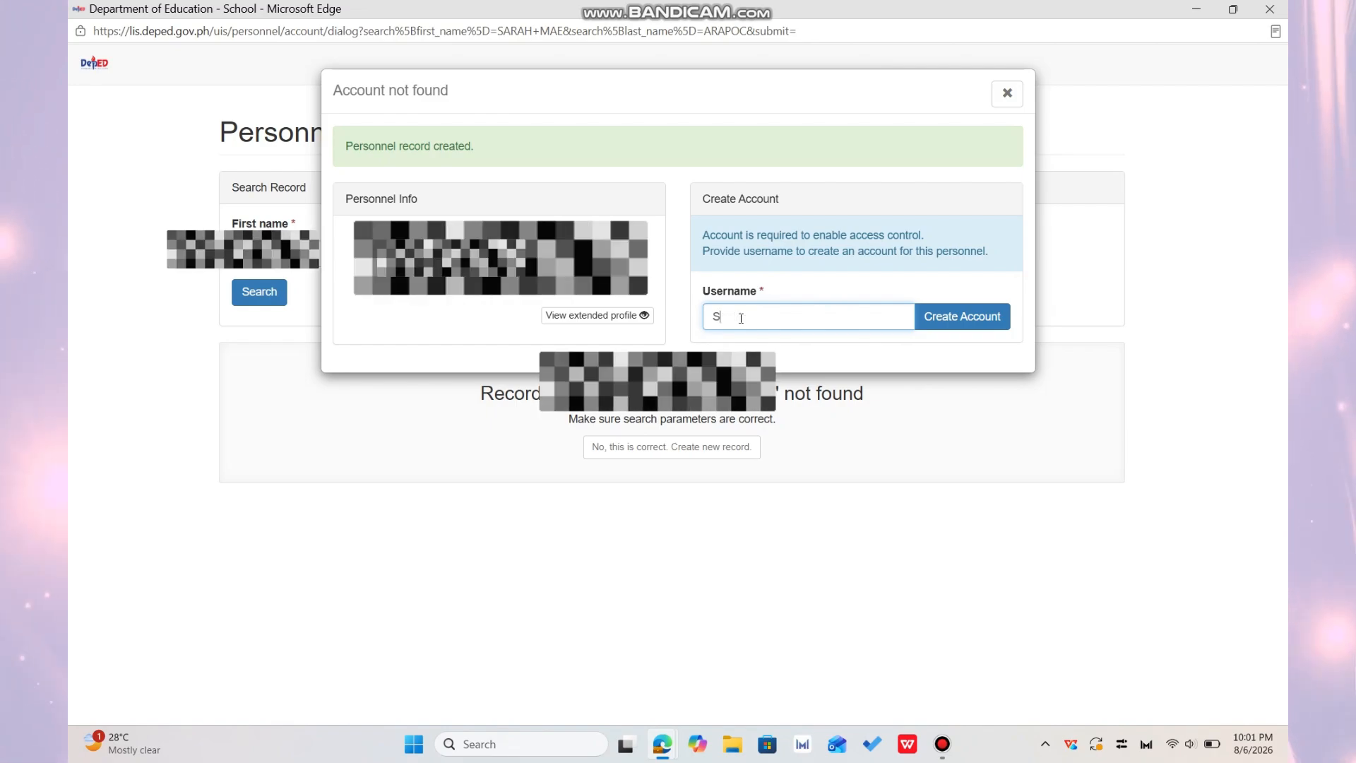
pyautogui.write('ha')
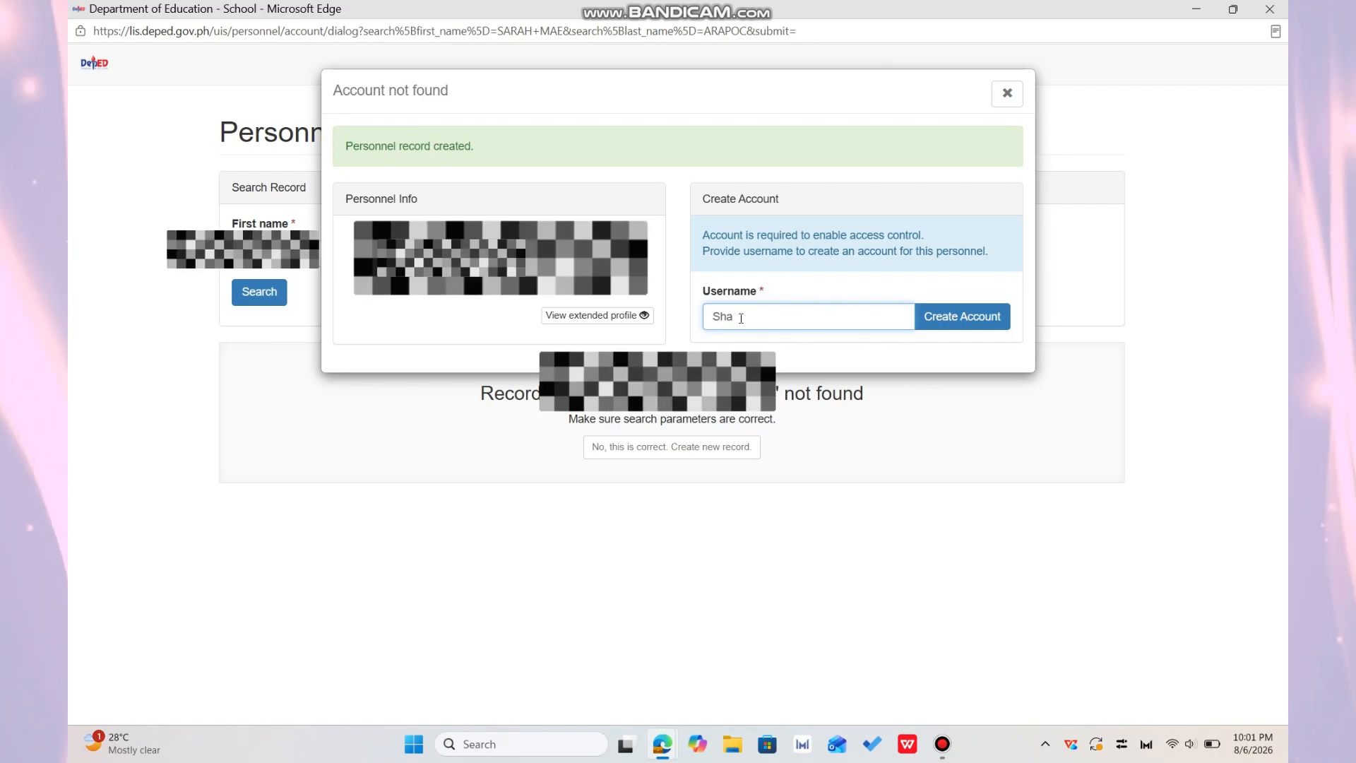
pyautogui.press('BackSpace')
pyautogui.press('BackSpace')
pyautogui.write('arahmae')
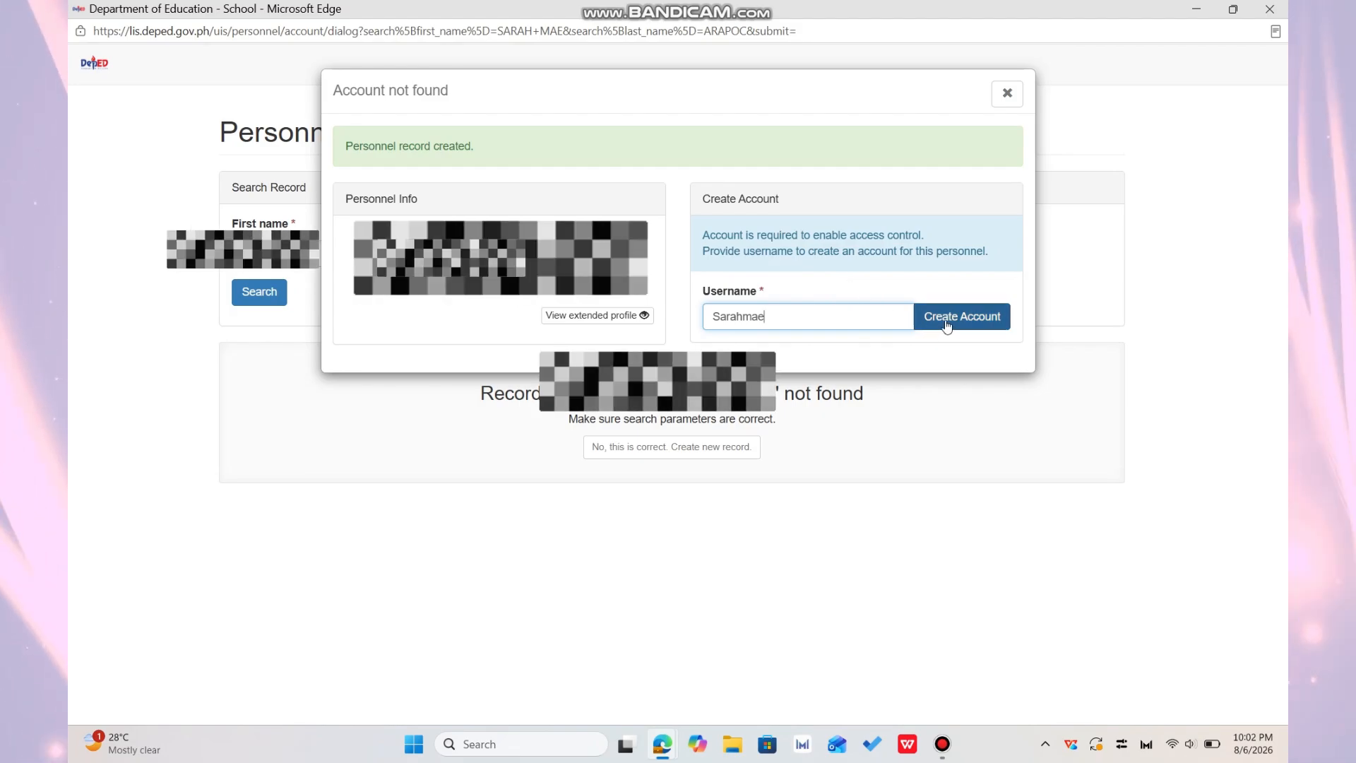
# Append 14 to the employee's already entered username, create the personnel account with it and close the account dialog
pyautogui.click(946, 324)
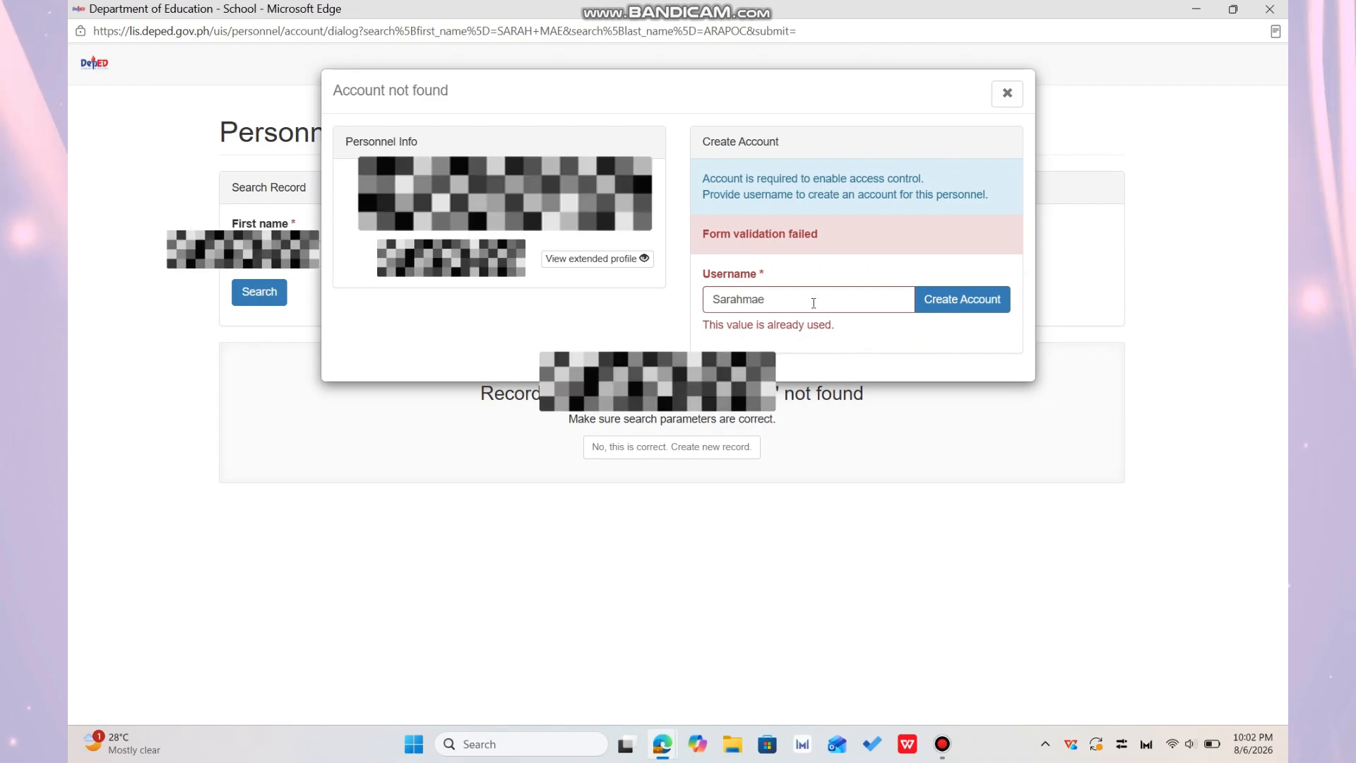
pyautogui.click(813, 302)
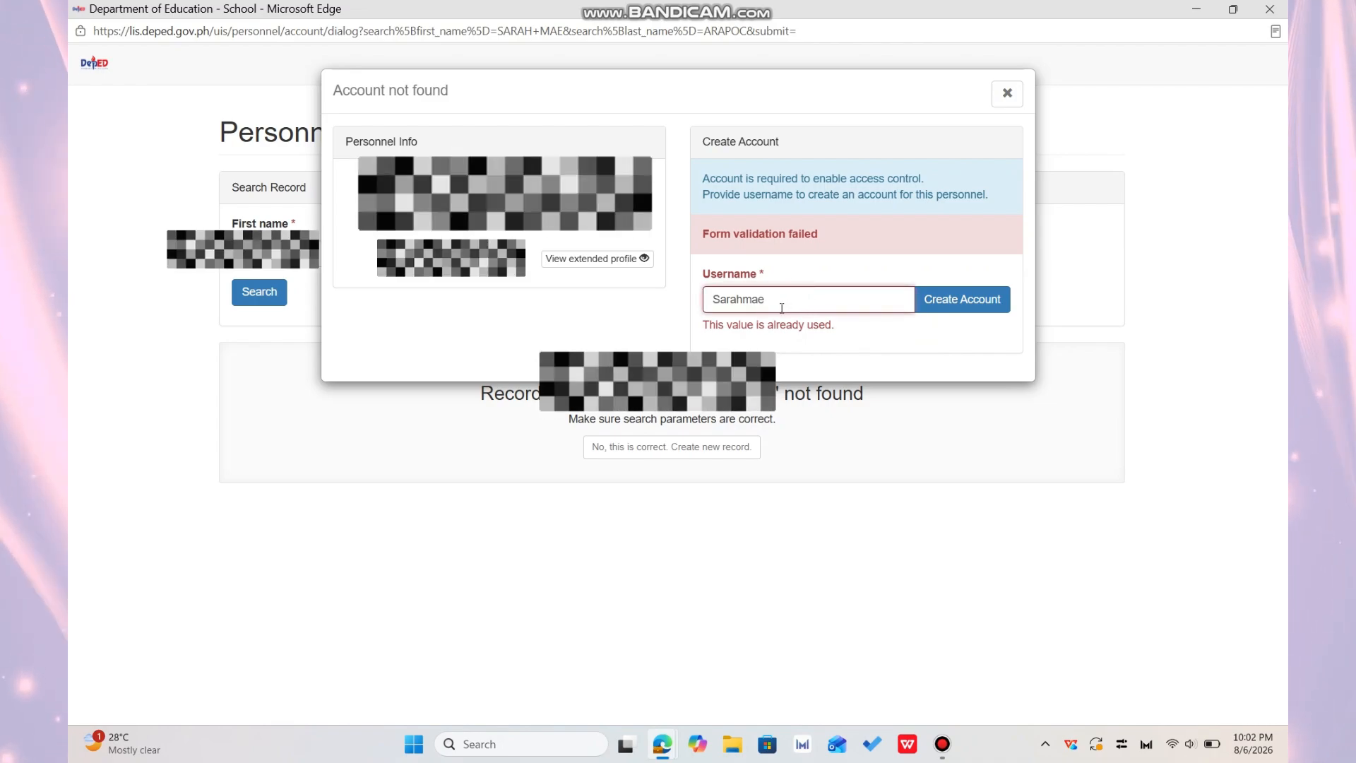
pyautogui.write('14')
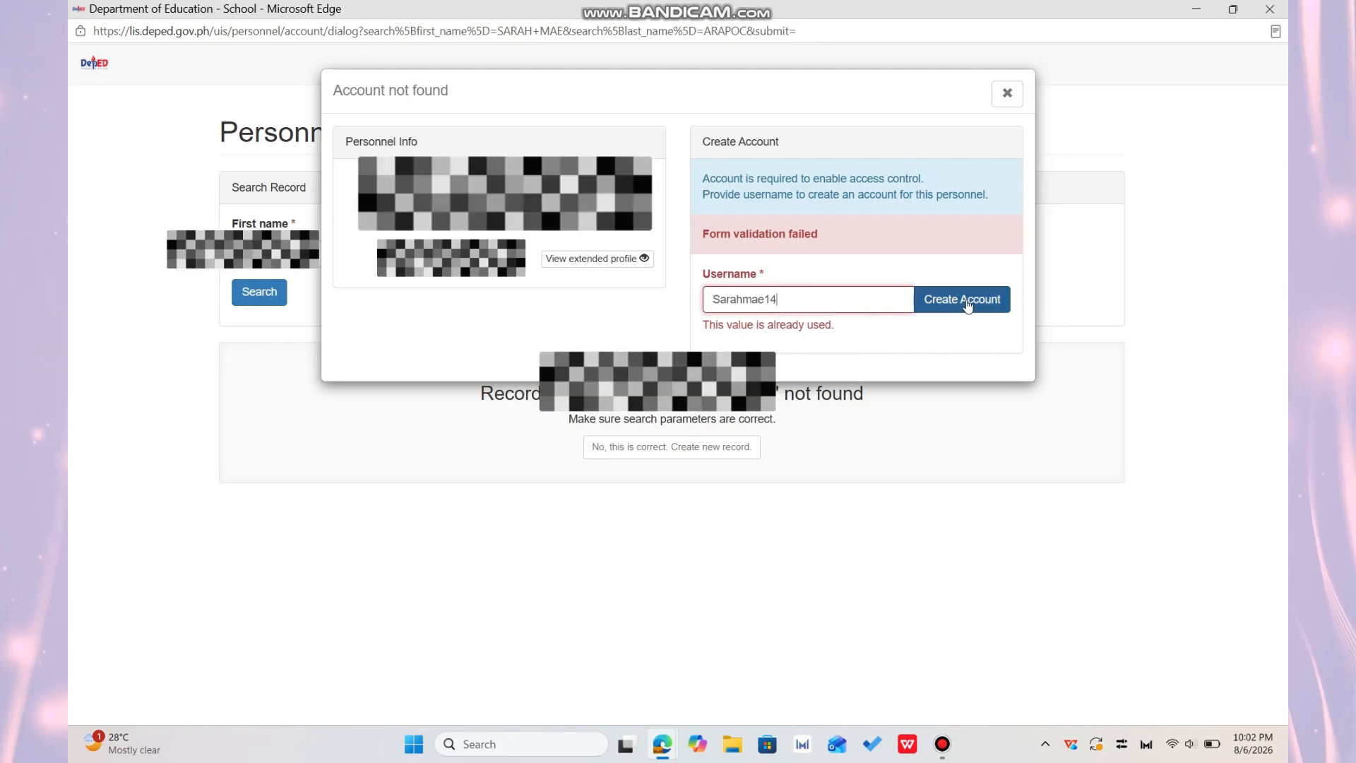
pyautogui.click(966, 302)
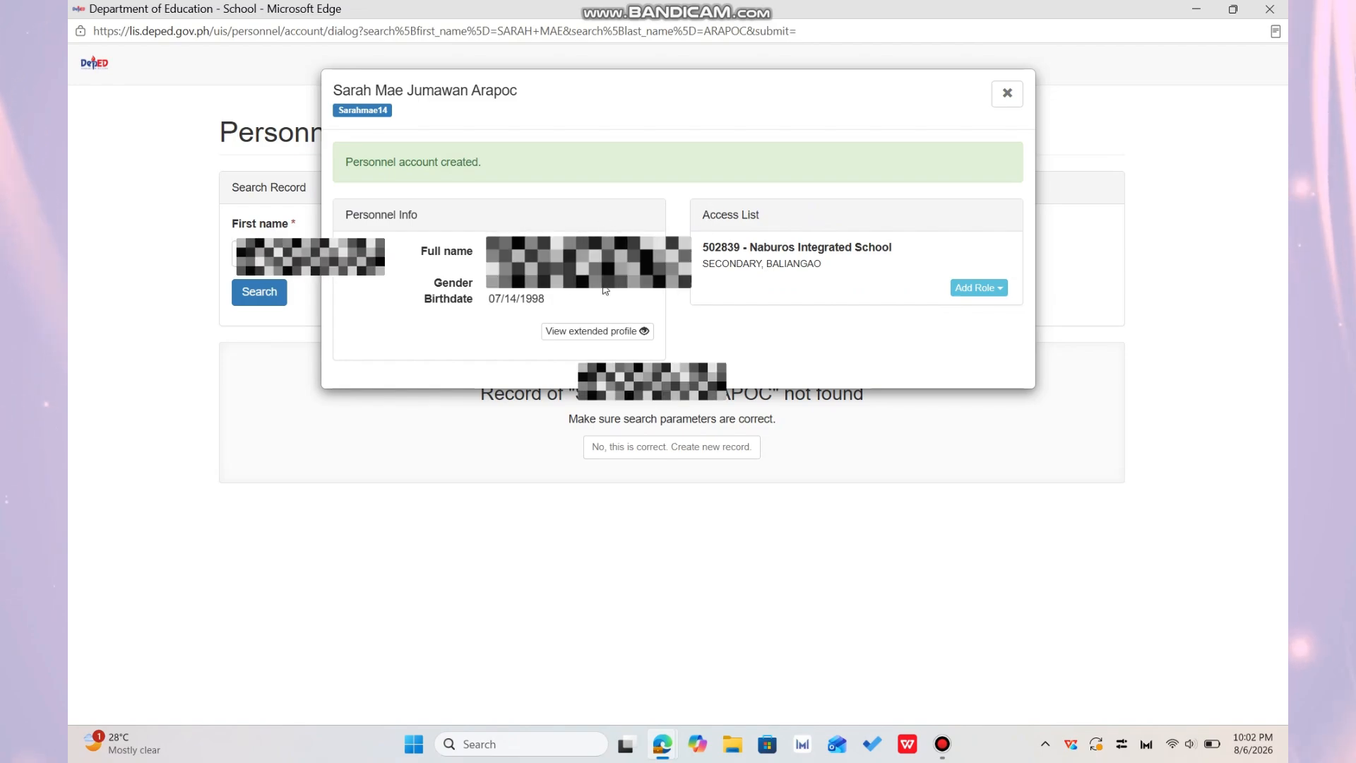
pyautogui.click(1010, 97)
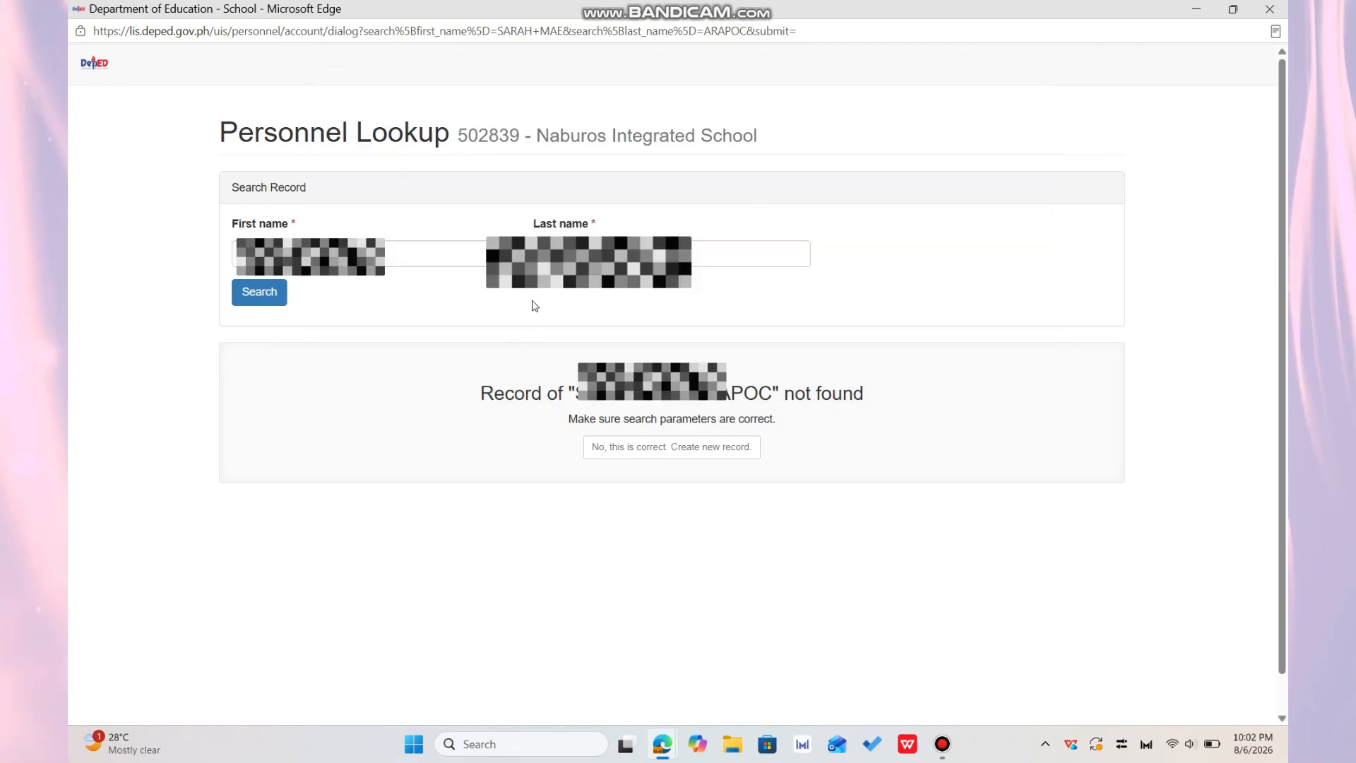
# Rerun the personnel search by the employee's first and last name, check the Administration page and close the lookup window
pyautogui.click(258, 294)
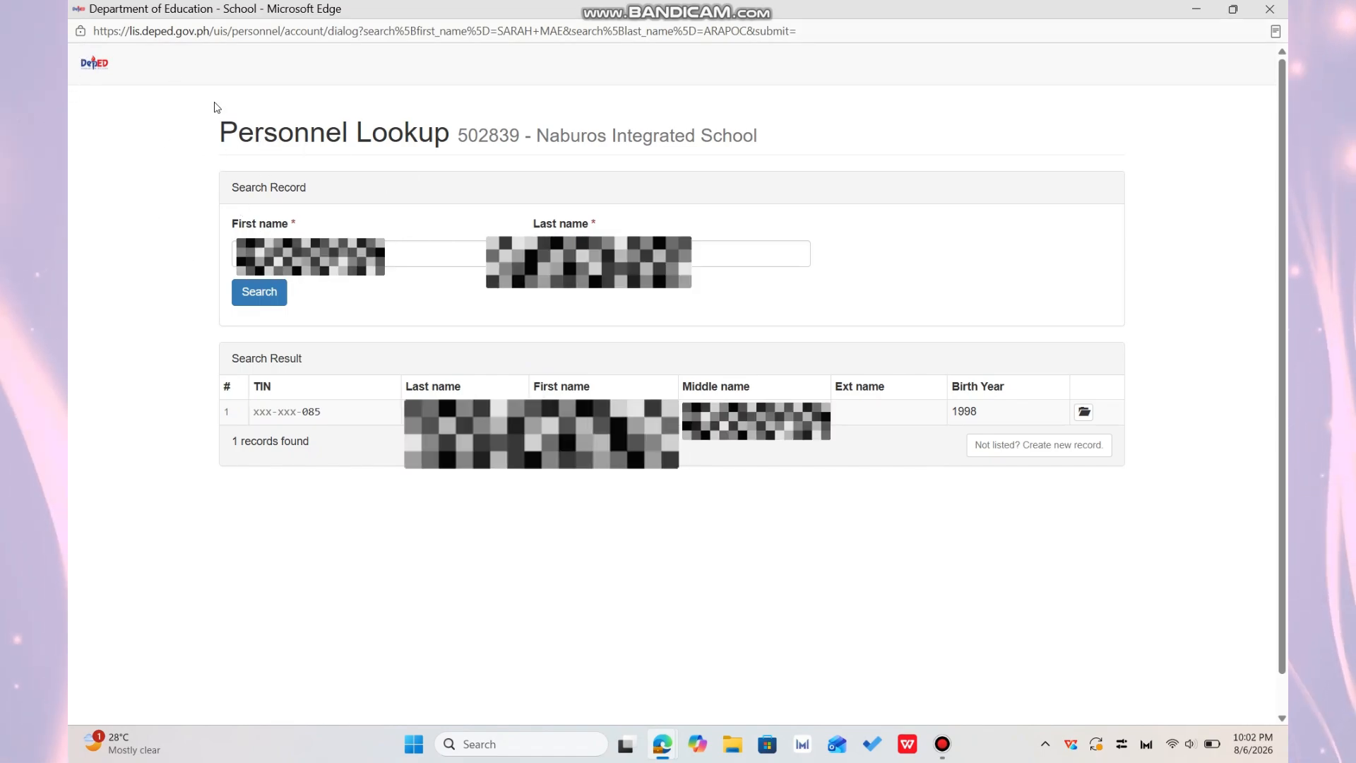
pyautogui.moveTo(662, 741)
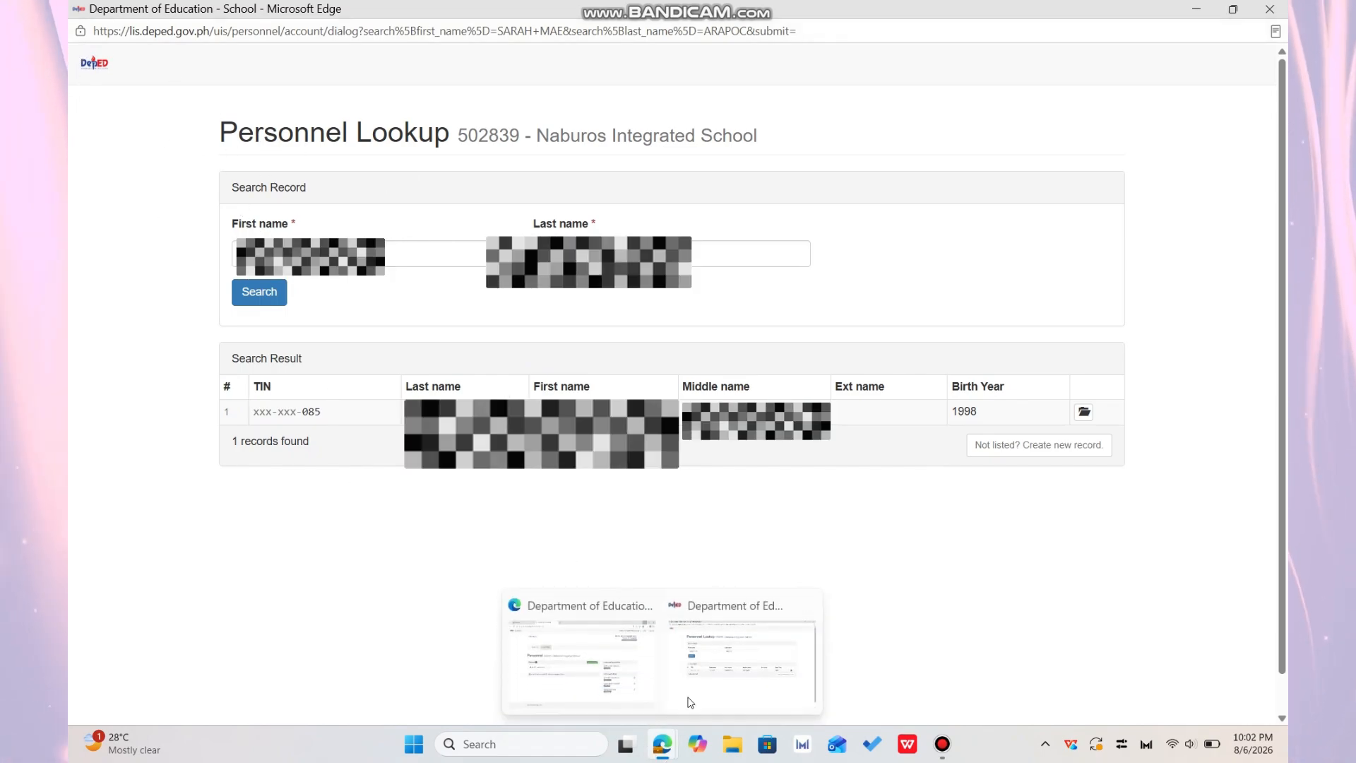
pyautogui.click(692, 688)
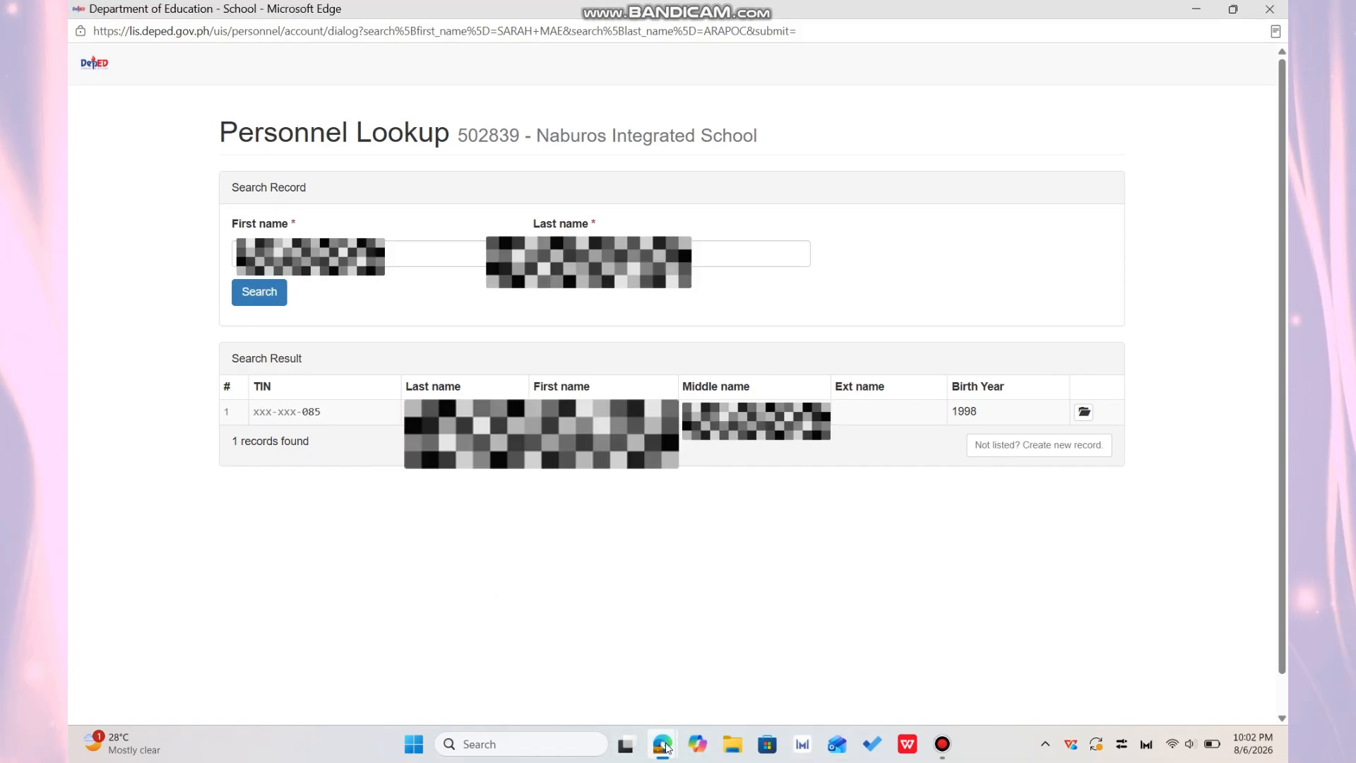
pyautogui.moveTo(666, 747)
pyautogui.click(595, 682)
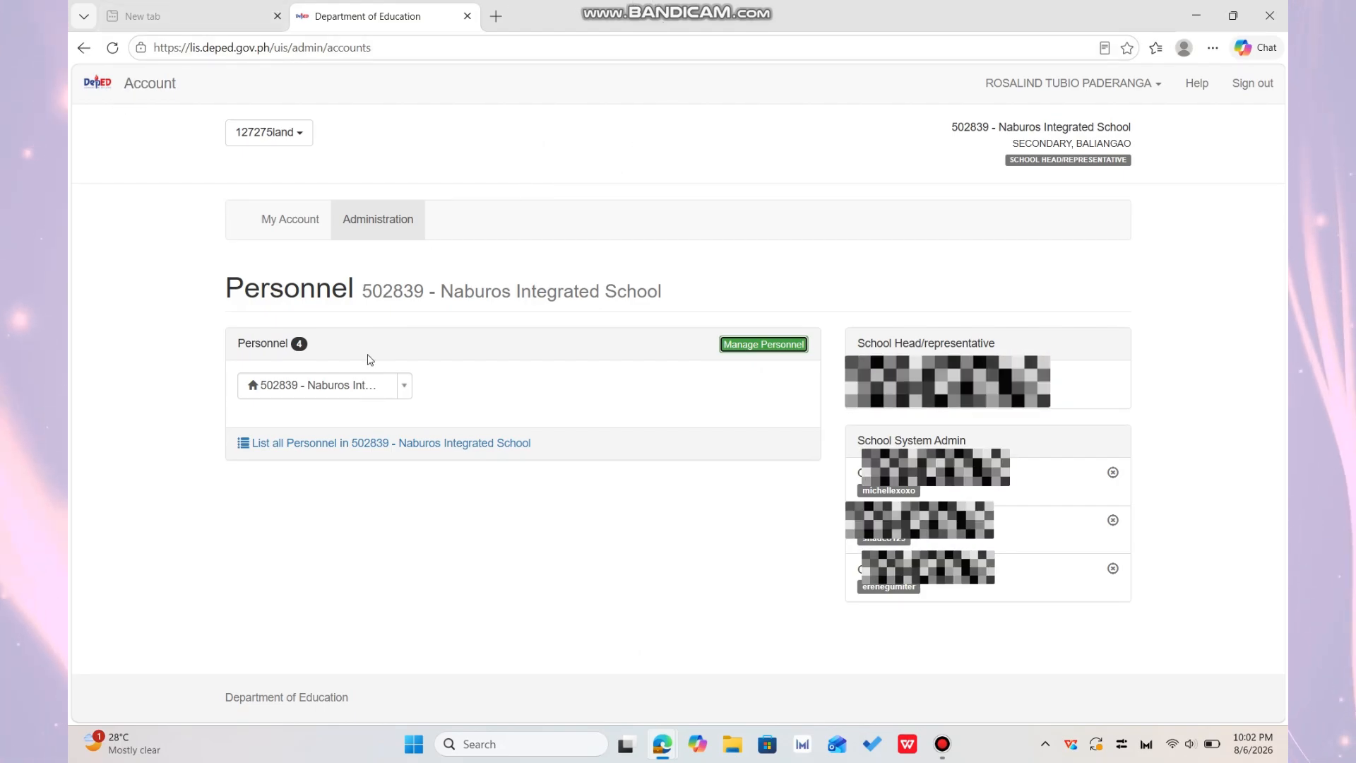
pyautogui.click(760, 345)
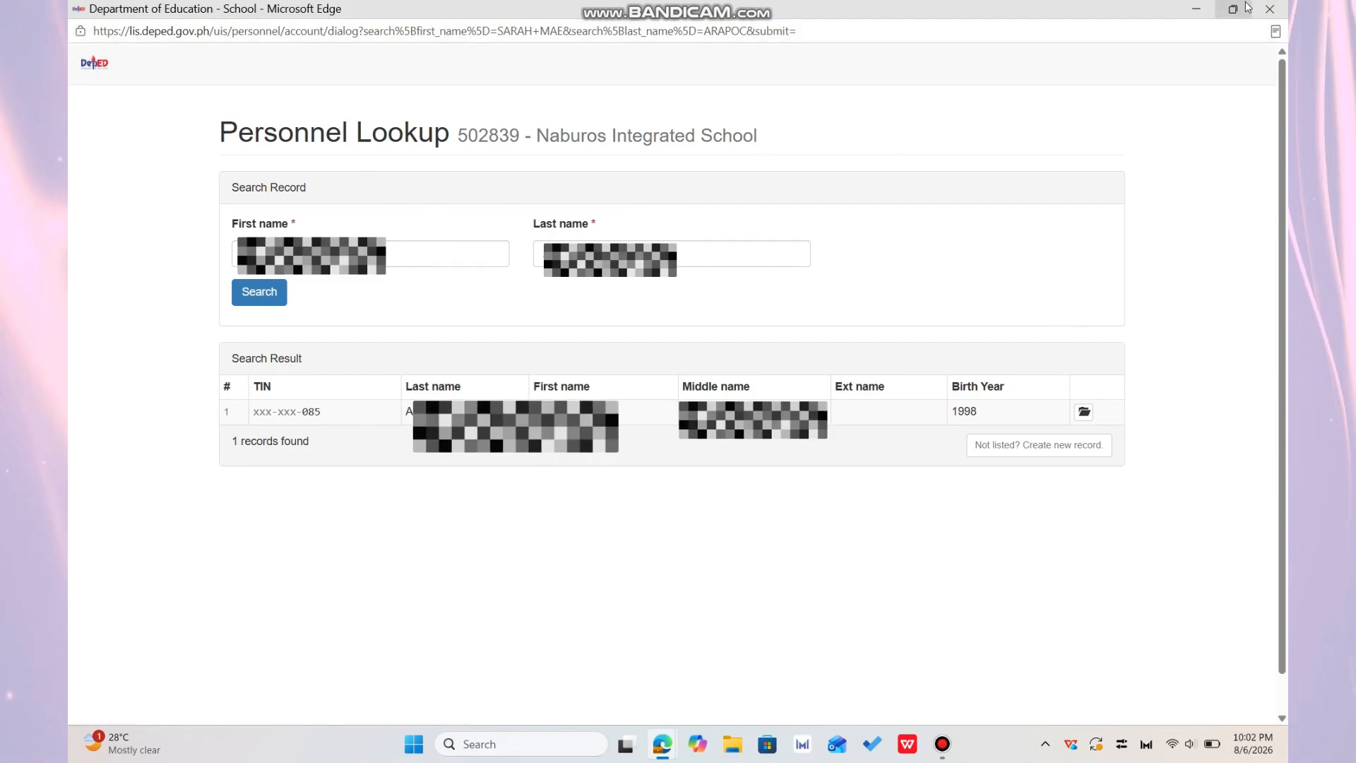
pyautogui.click(1270, 9)
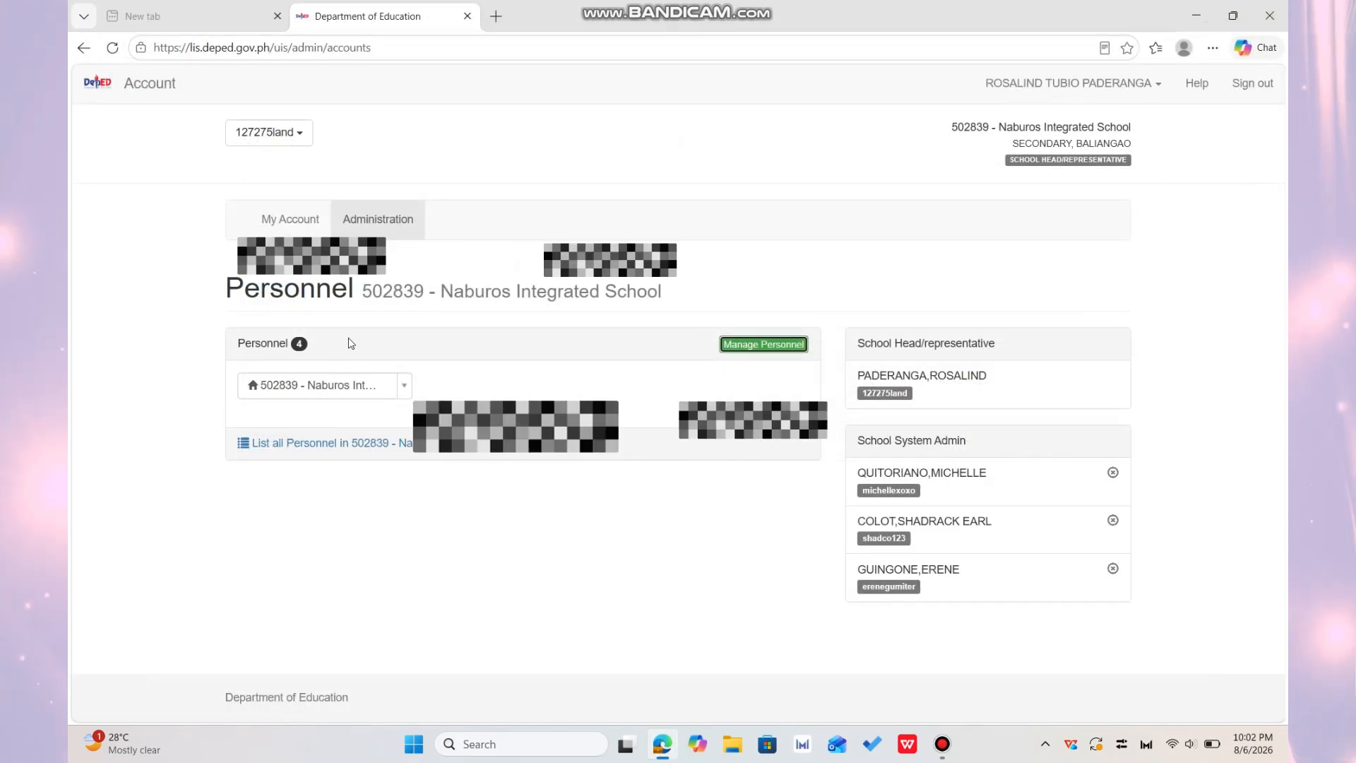
# Reopen the personnel lookup for Naburos Integrated School, look up the employee by TIN and close the account details
pyautogui.click(768, 346)
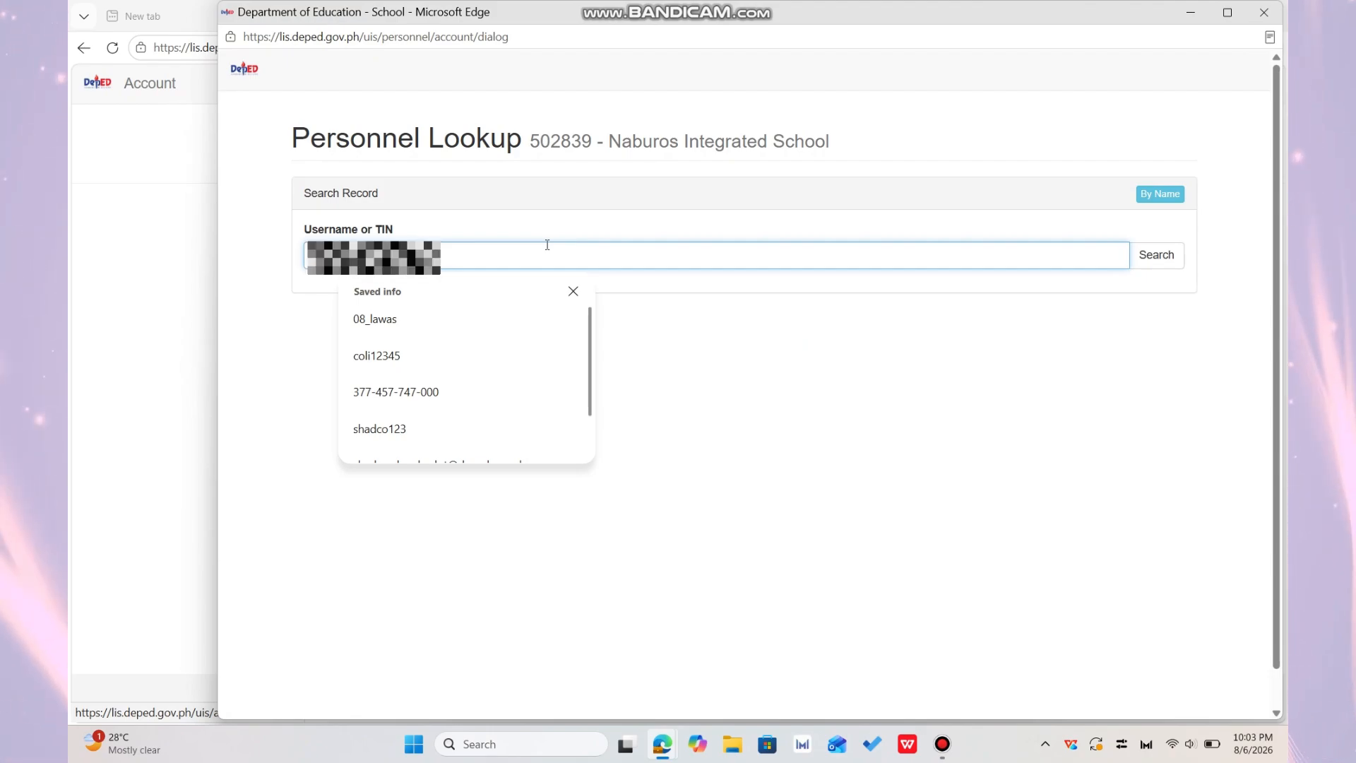
pyautogui.hotkey('ctrl', 'v')
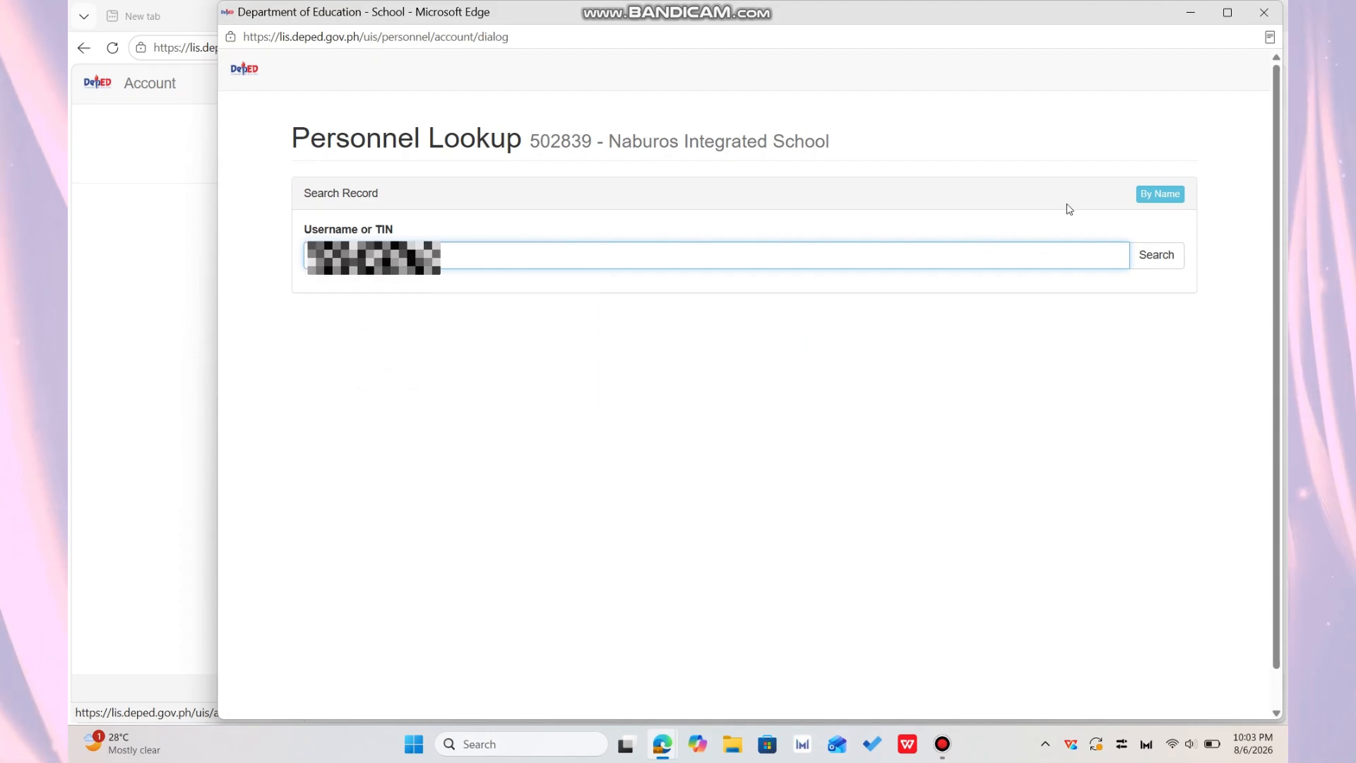
pyautogui.click(1152, 257)
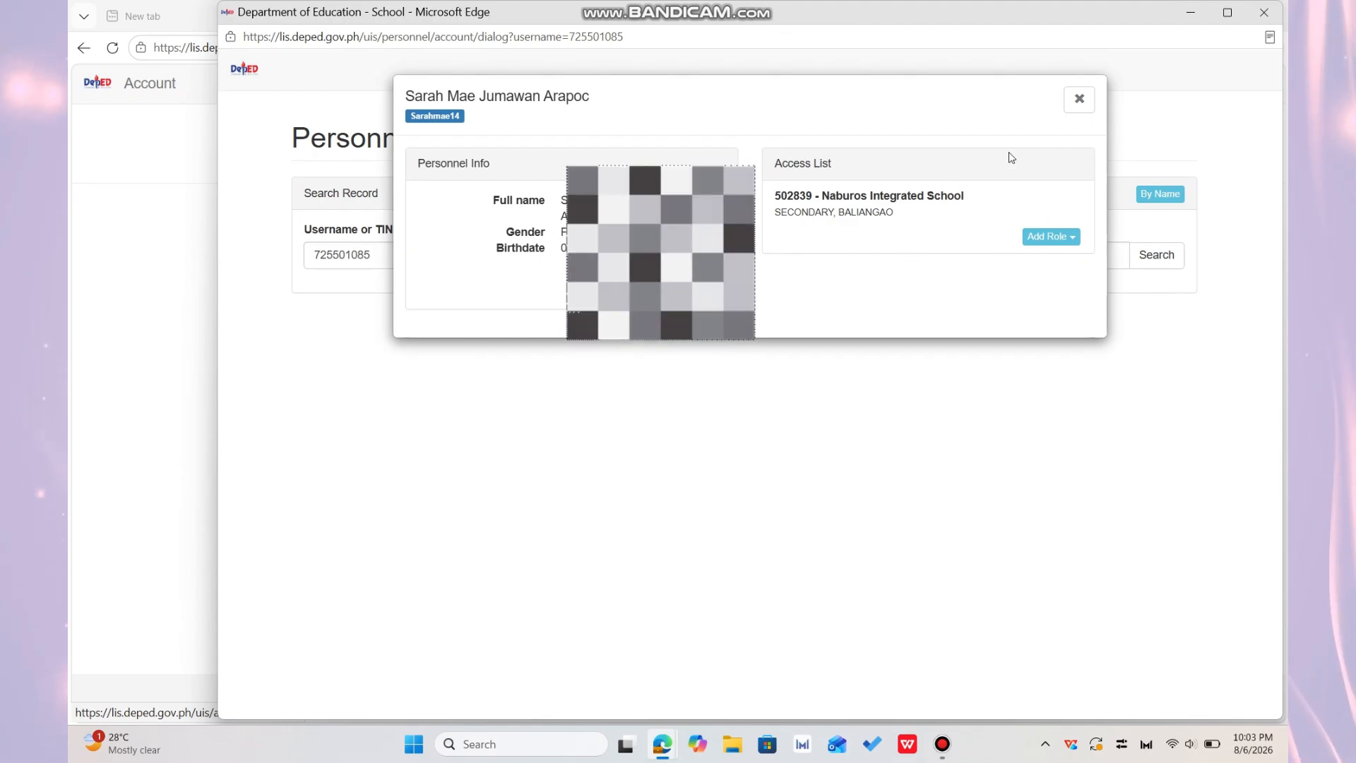
pyautogui.click(1080, 106)
pyautogui.click(1075, 101)
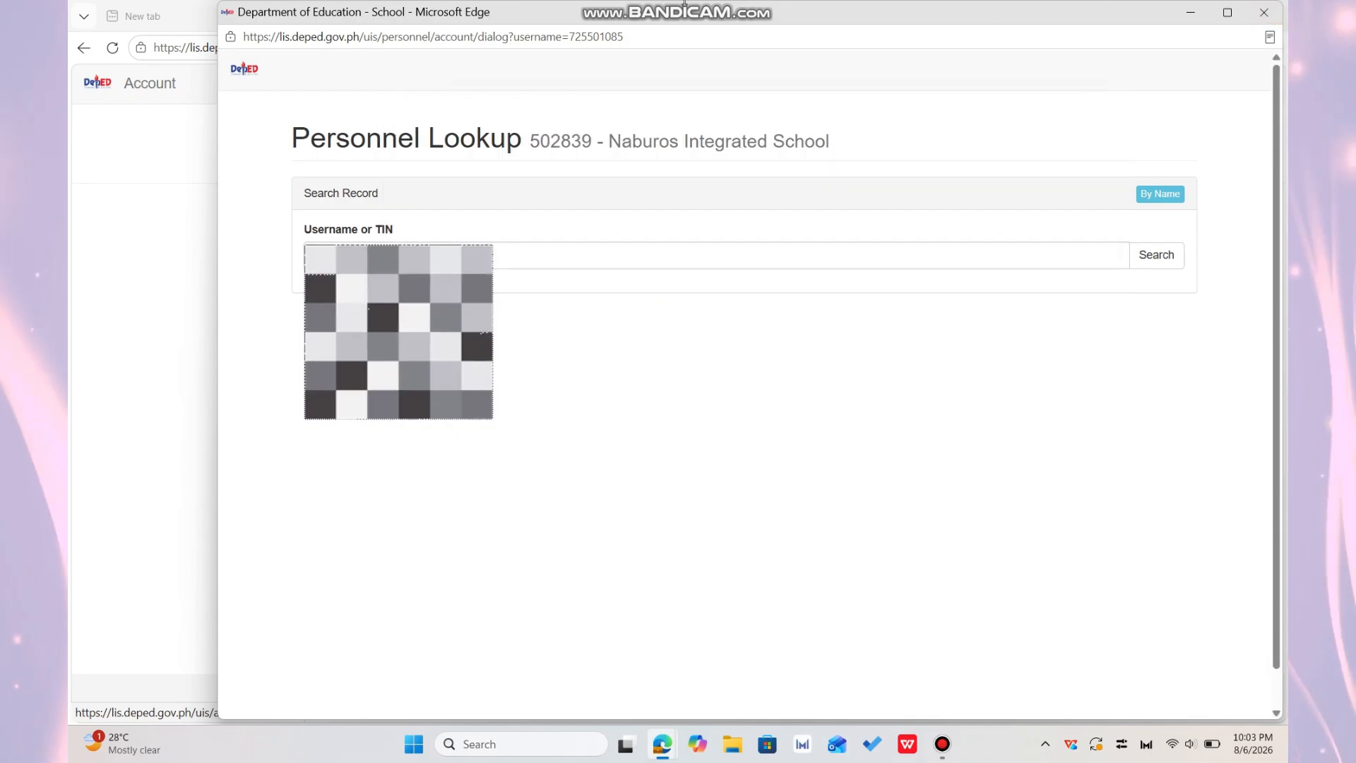
pyautogui.moveTo(687, 5)
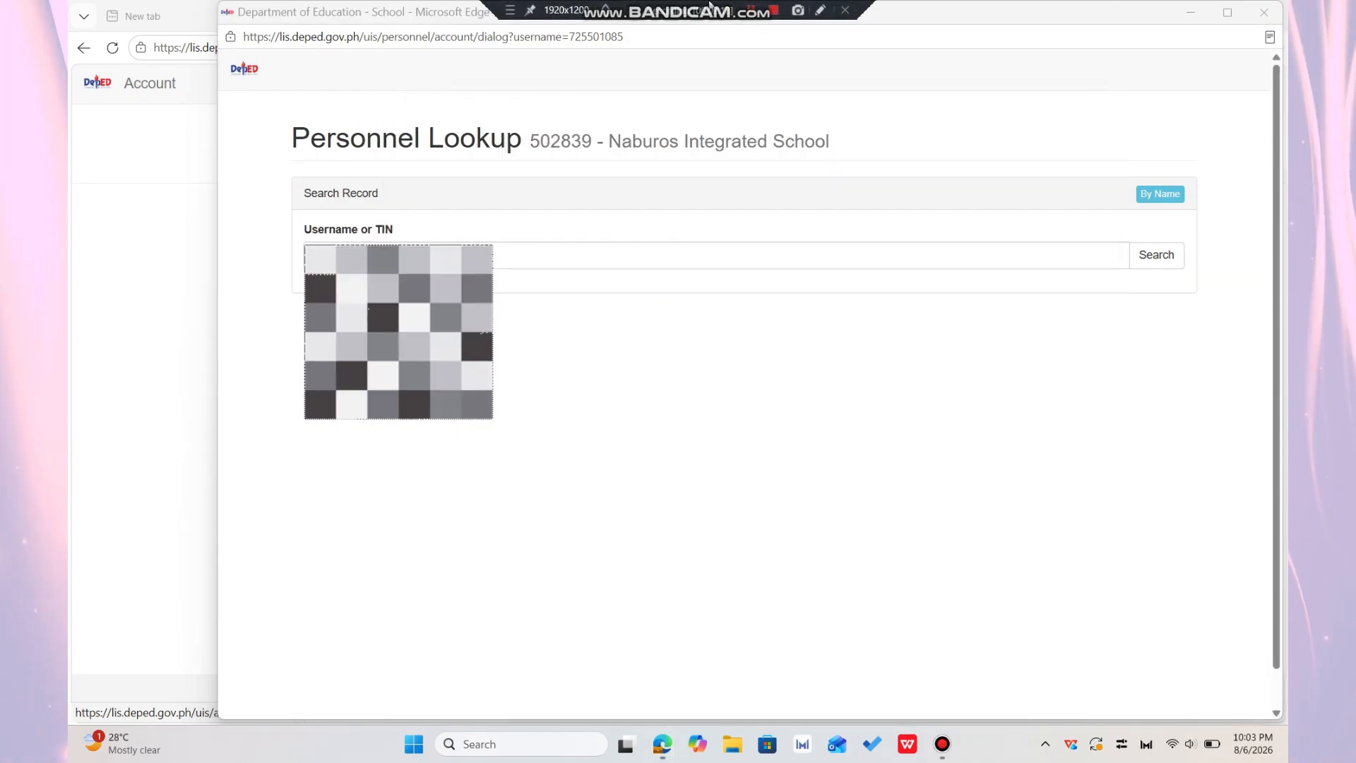